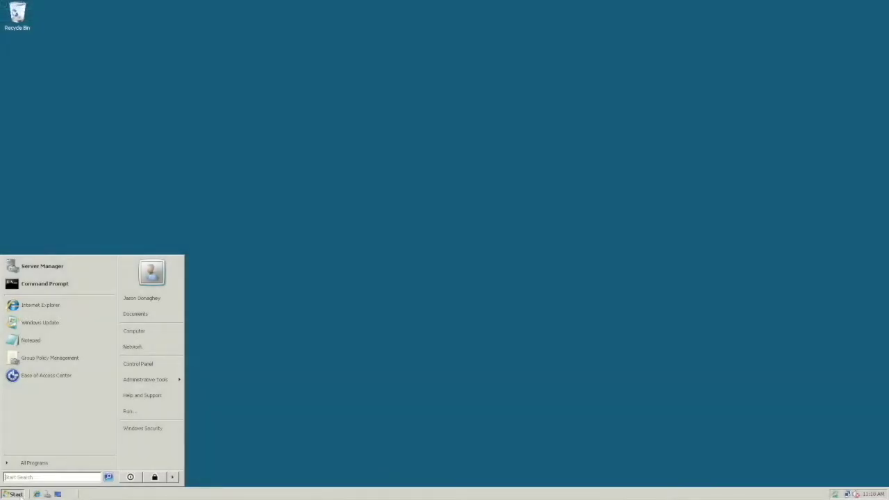
Step: Launch Active Directory Users and Computers and view the Keyscan group's properties in bigfirm.com Users
mouse_move(159, 386)
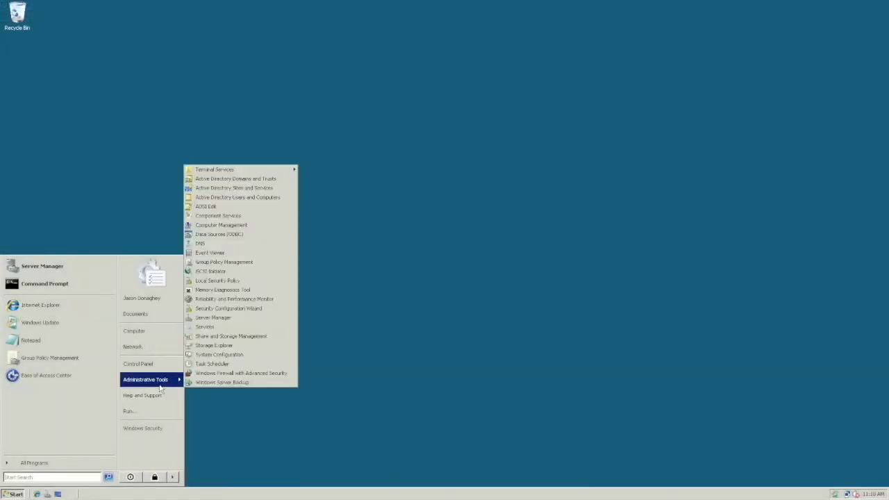
click(229, 199)
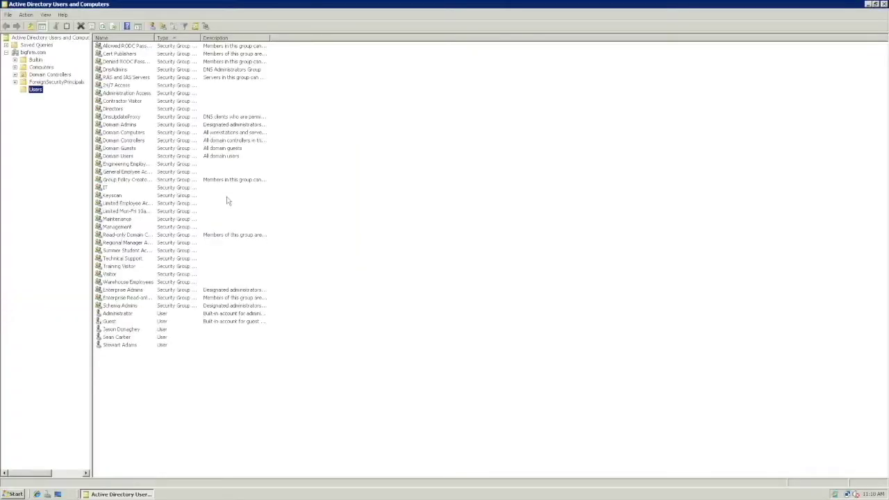
double_click(112, 196)
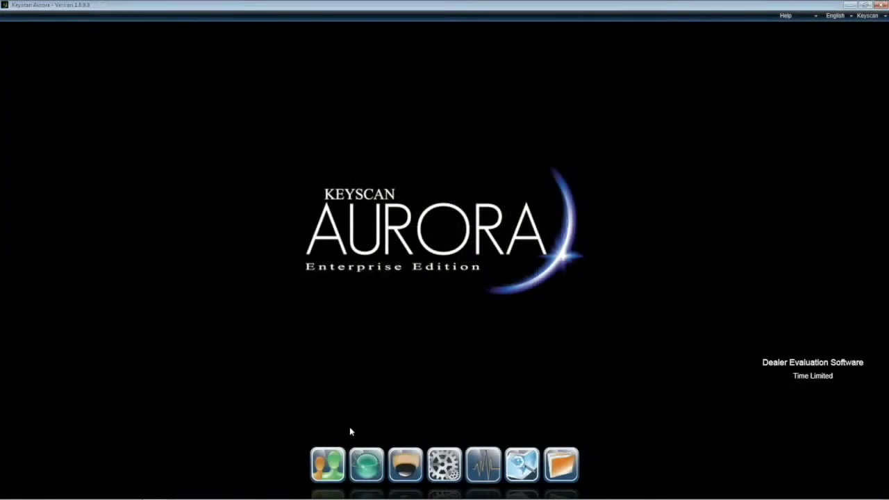
Step: Filter Manage People by the employee's first name, which returns 0 of 53 people
click(332, 463)
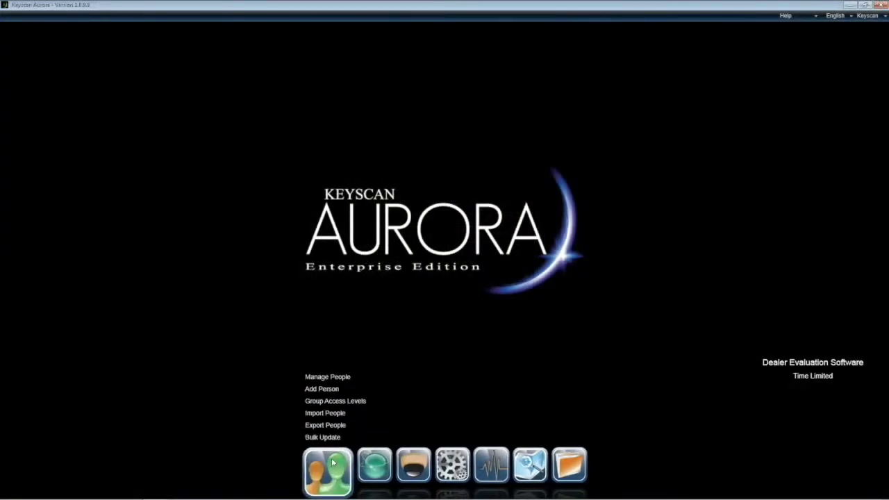
click(329, 376)
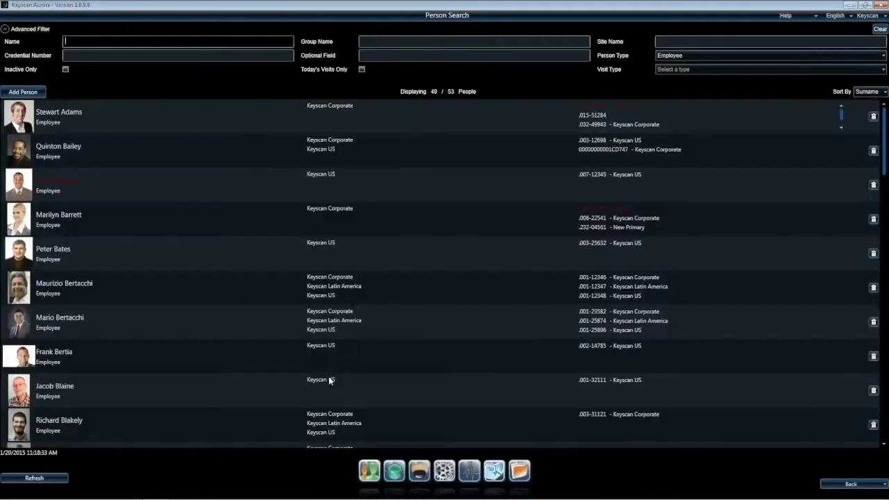
text(James)
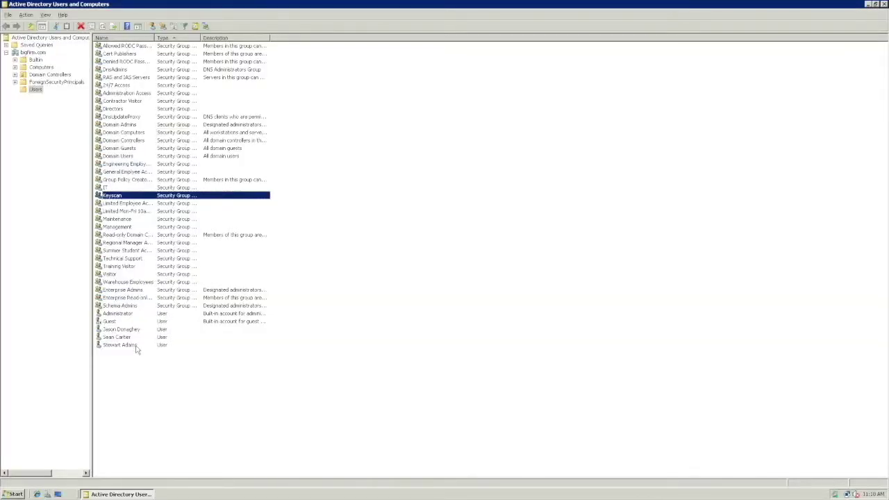
Step: Create a new bigfirm.com user with the employee's name, a logon name and an initial password
right_click(143, 377)
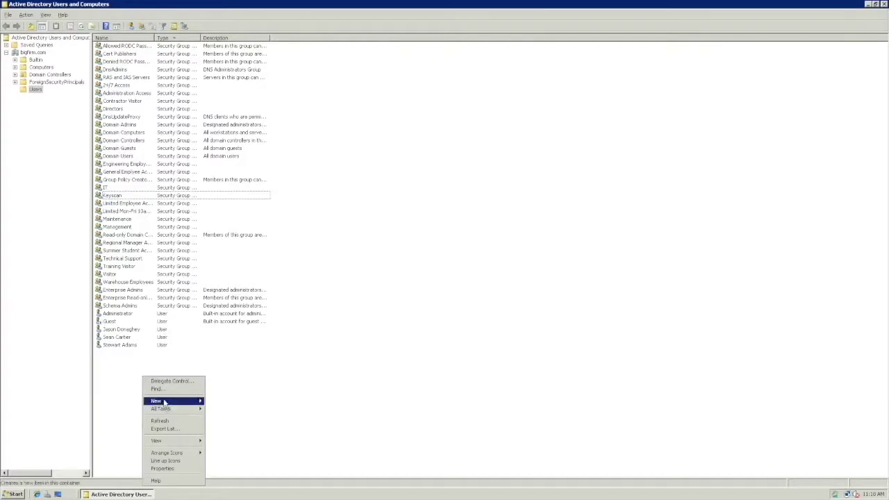
mouse_move(166, 402)
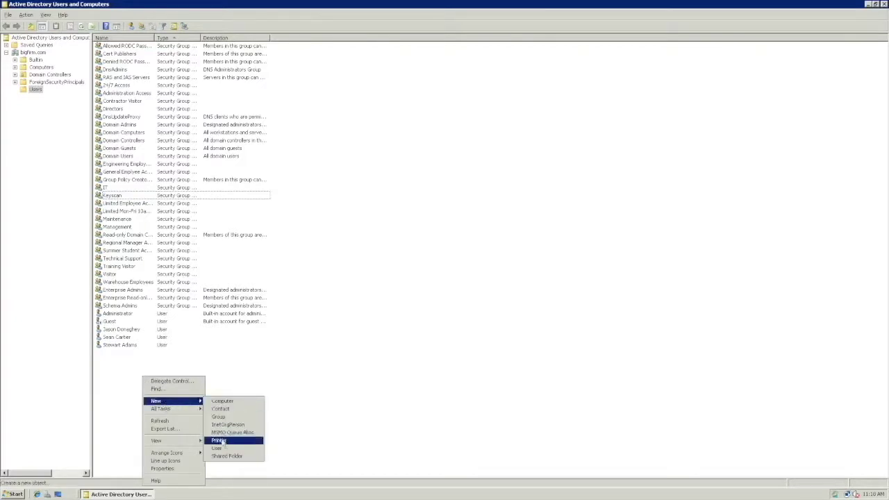
click(219, 449)
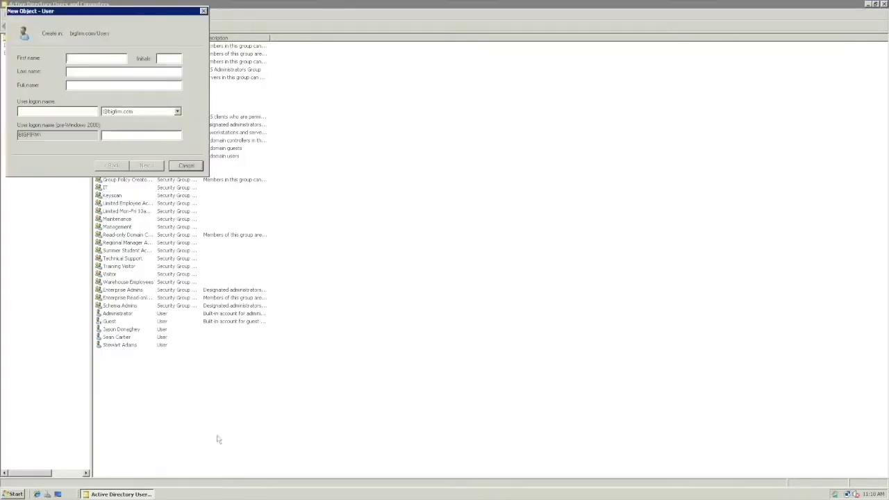
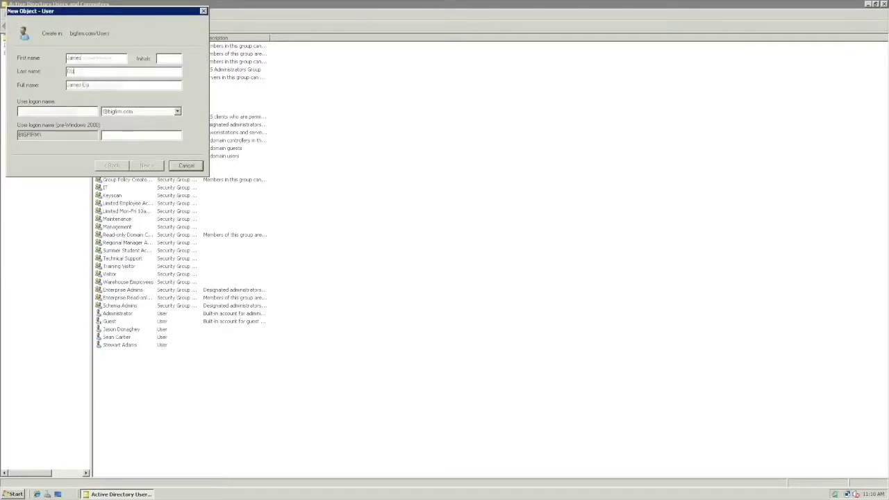
key(Tab)
key(Return)
text(Password01)
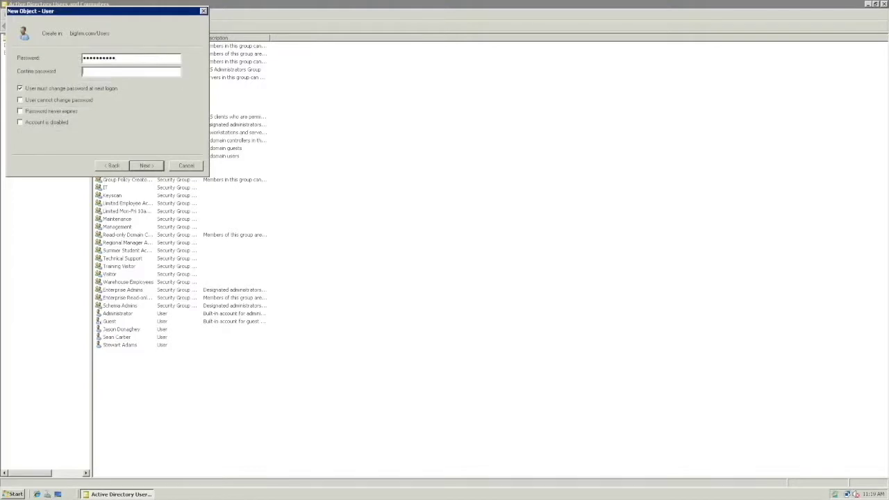
text(Password011)
click(146, 165)
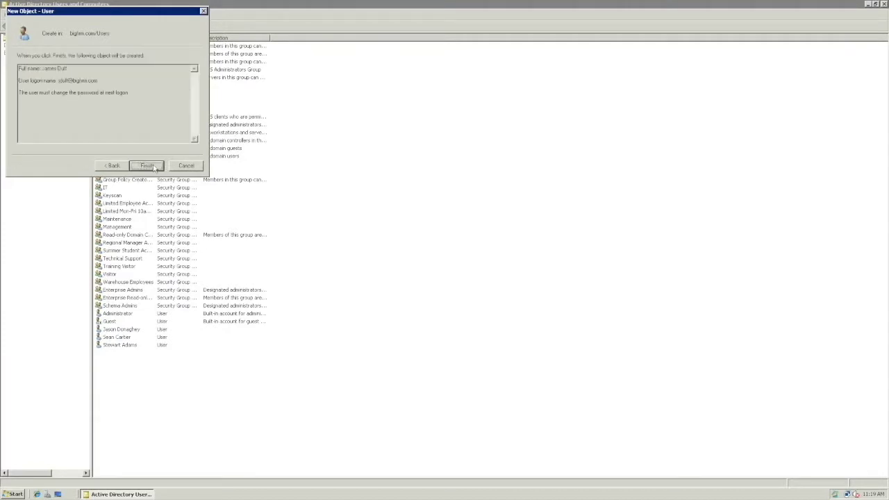
click(147, 166)
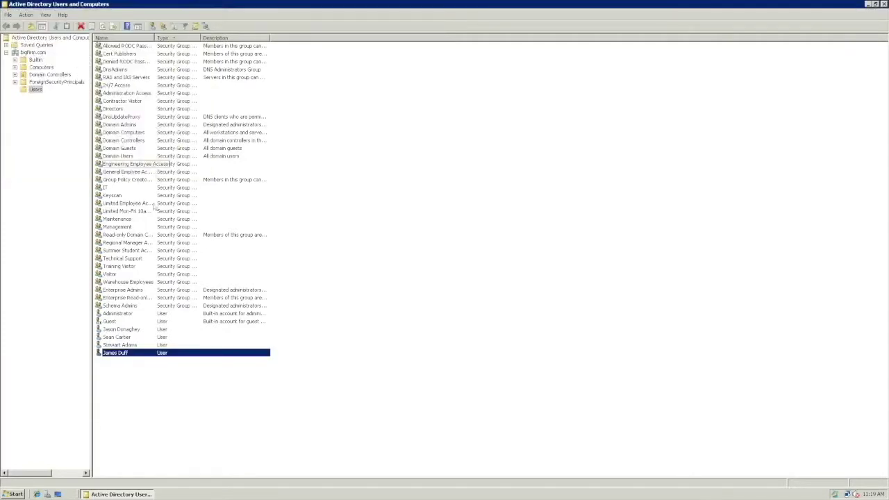
Step: Add the new user to the Keyscan group from its Member Of tab
double_click(144, 357)
click(376, 162)
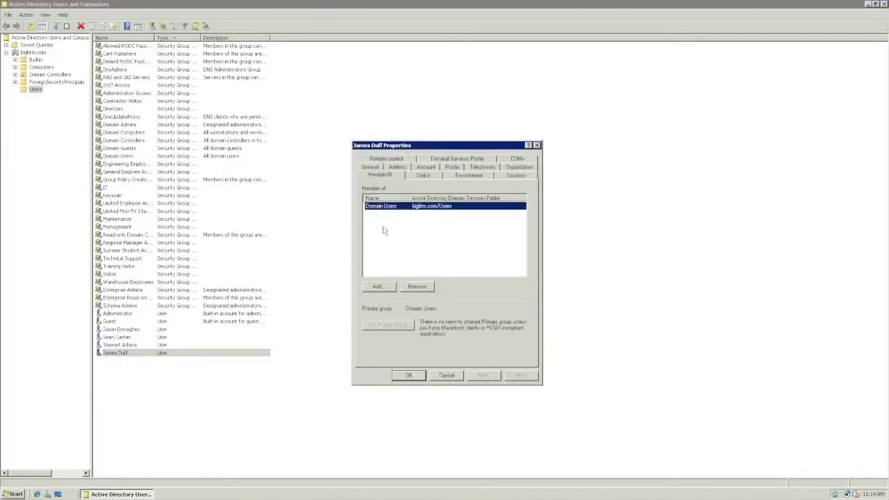
click(377, 286)
text(Keyscan)
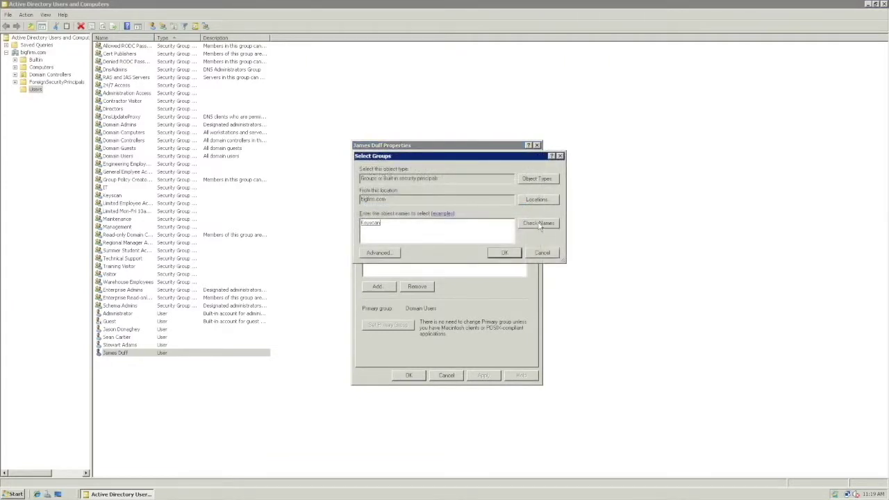
click(504, 253)
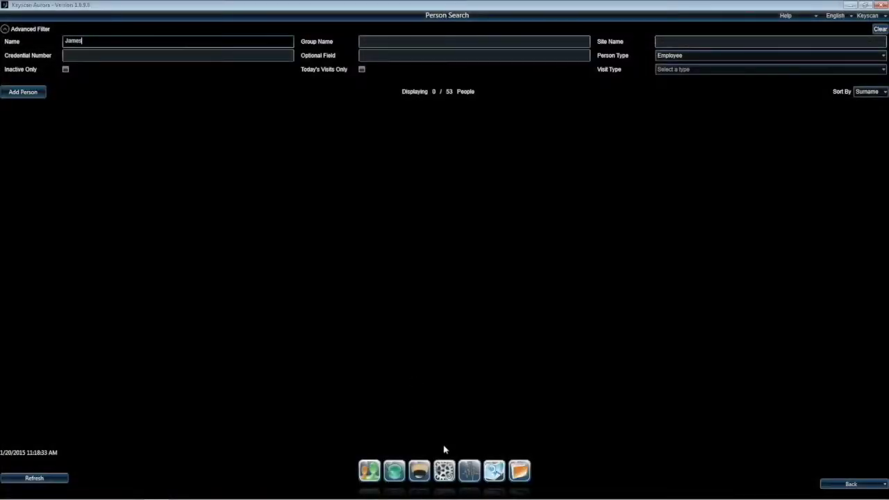
Step: Review the Active Directory Agent Setup under Application Utilities' Server Settings, then return to Person Search
click(445, 472)
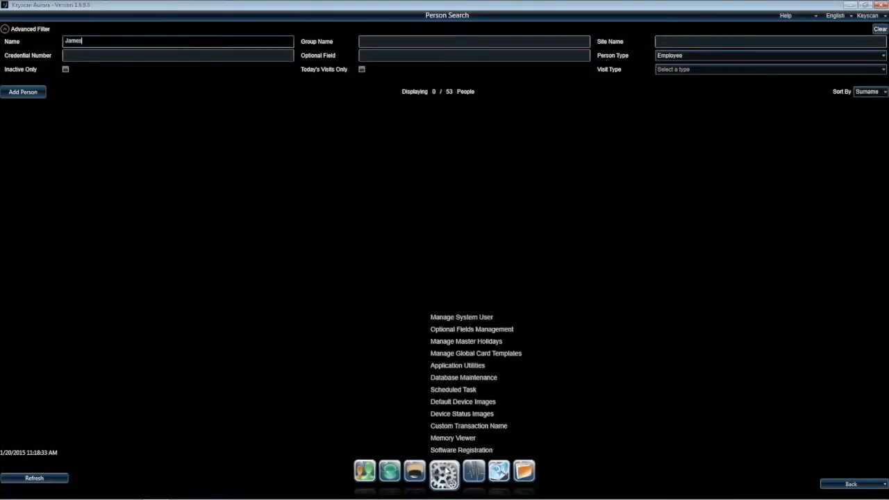
click(454, 369)
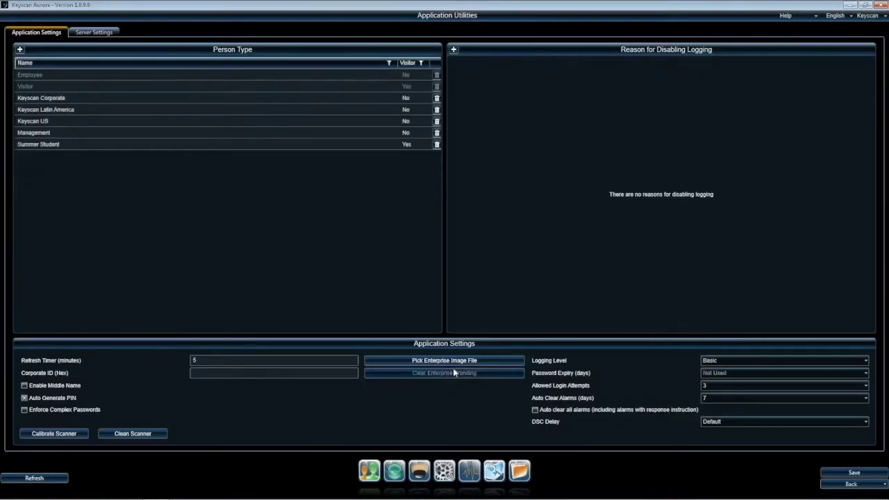
click(93, 33)
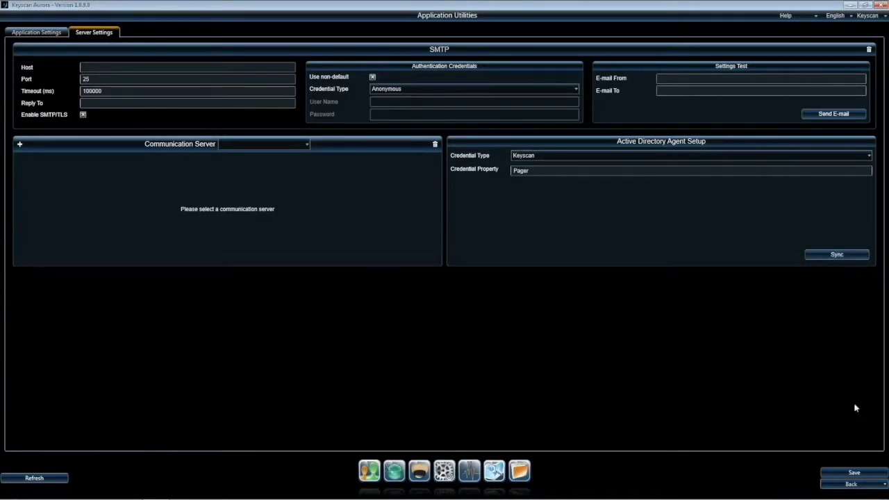
click(868, 488)
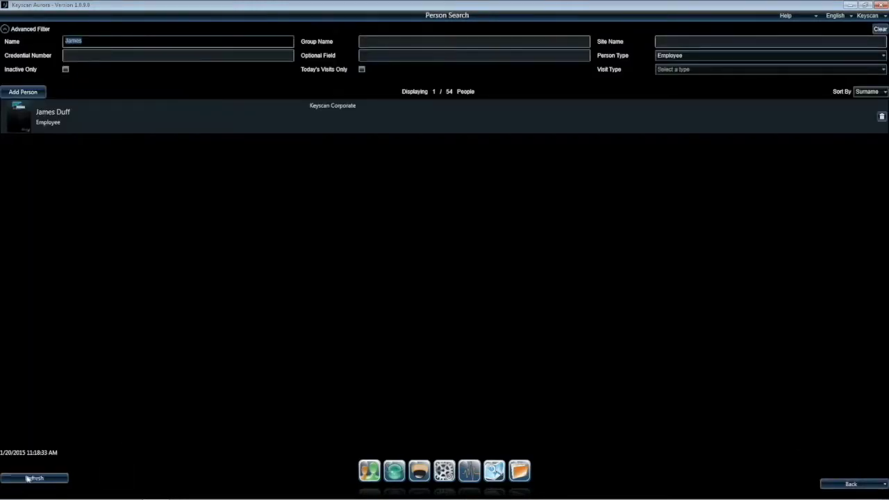
Step: Refresh Person Search and verify the employee's record shows the linked Active Directory user
click(28, 478)
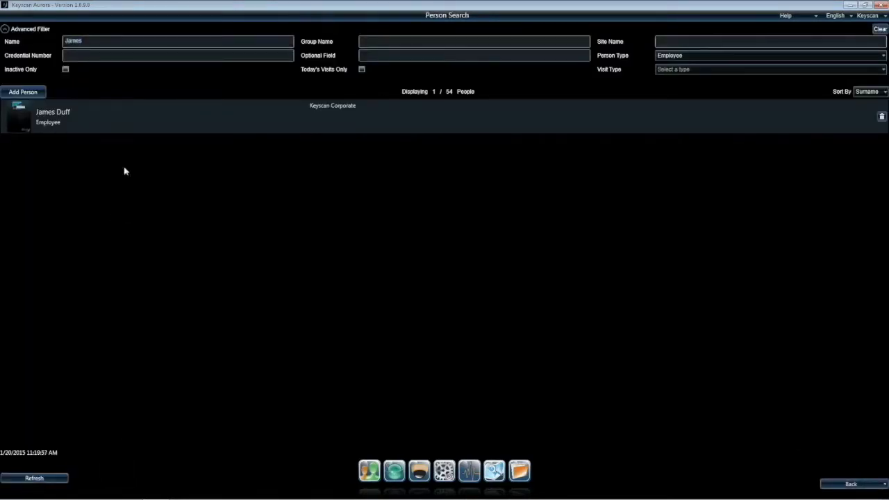
double_click(128, 118)
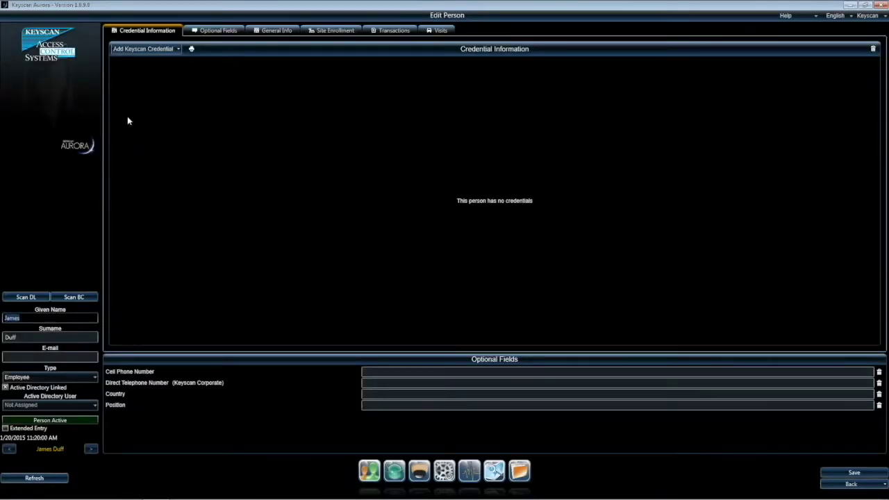
click(47, 479)
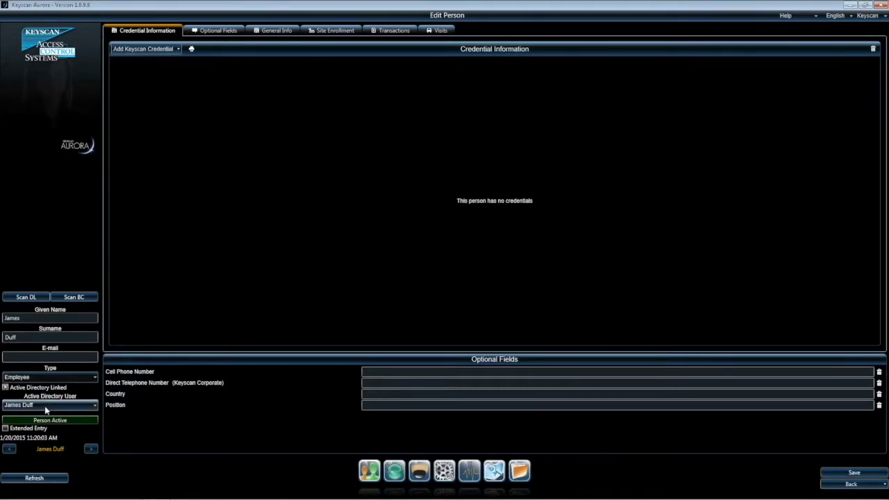
click(45, 406)
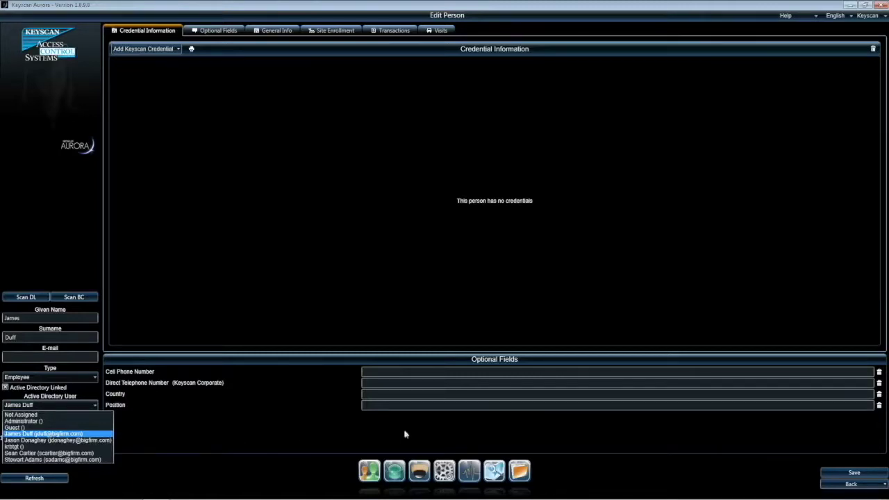
click(693, 469)
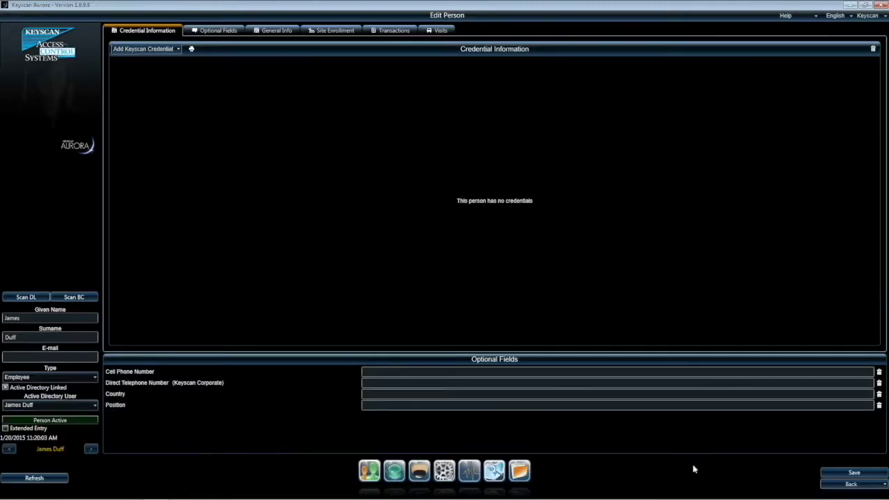
click(836, 486)
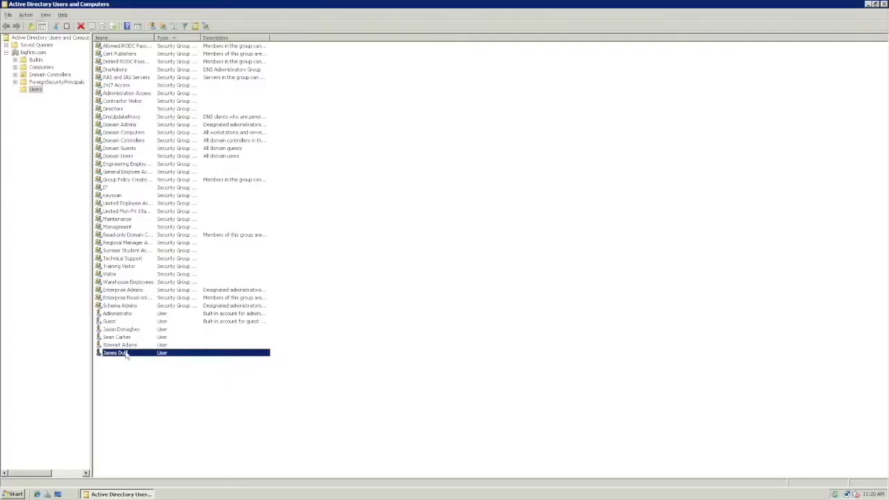
Step: Disable the new employee's account at the bottom of the Users list
right_click(126, 357)
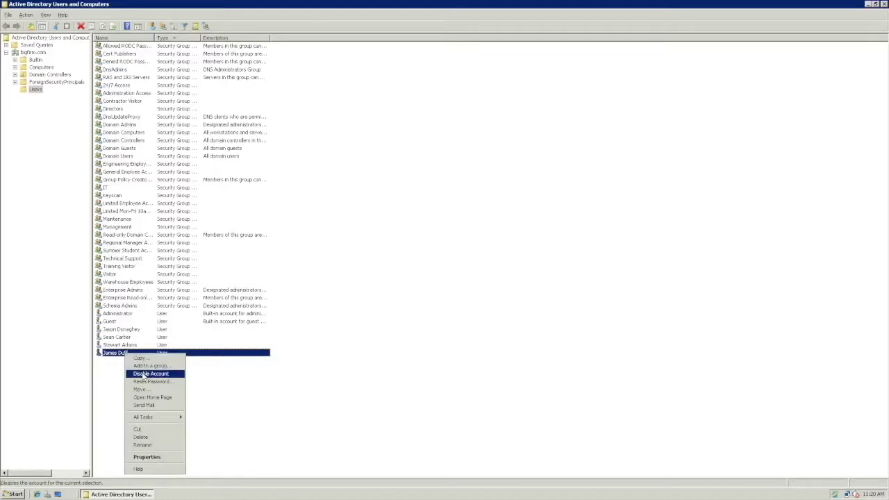
click(124, 376)
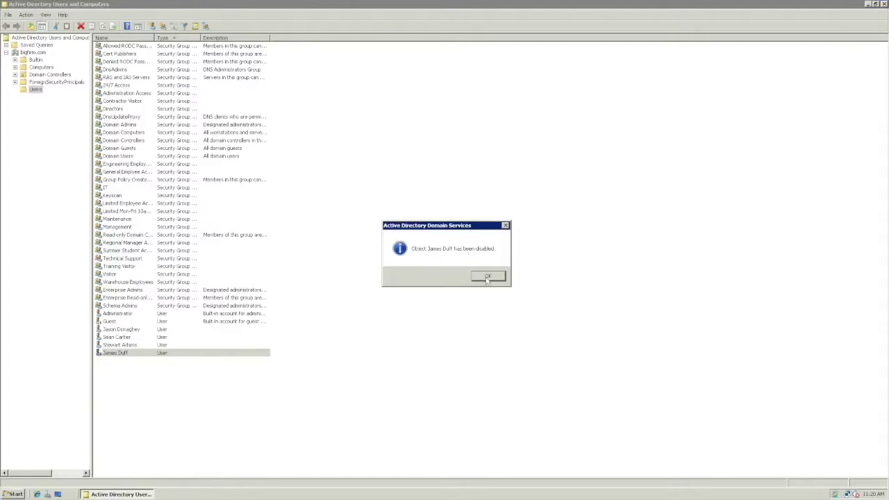
click(488, 276)
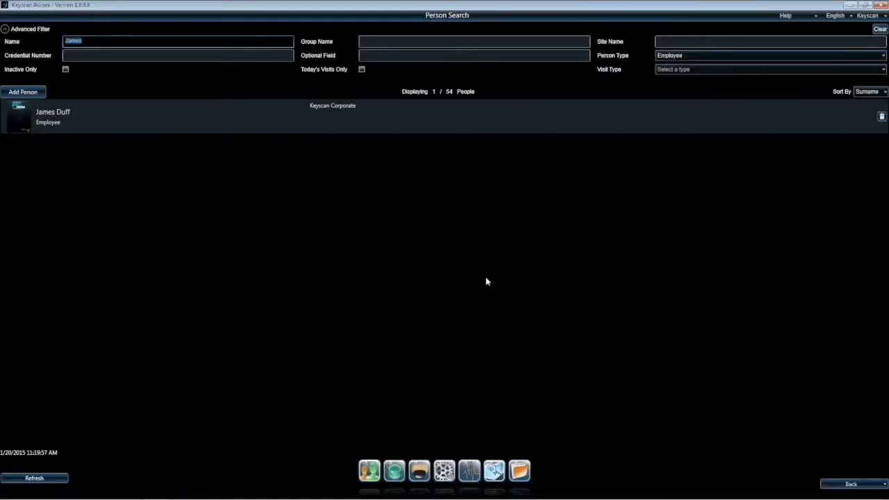
Step: Run an Active Directory sync from Application Utilities and refresh Person Search to show the employee inactive
click(444, 473)
click(449, 366)
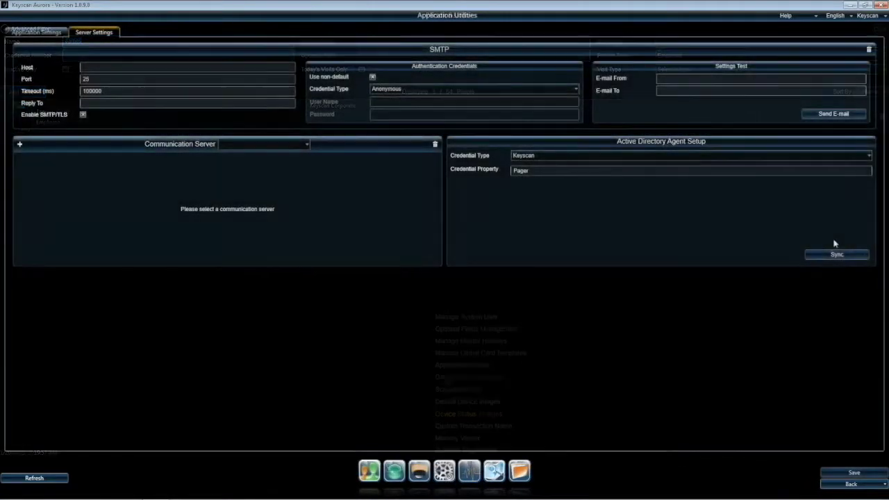
click(837, 255)
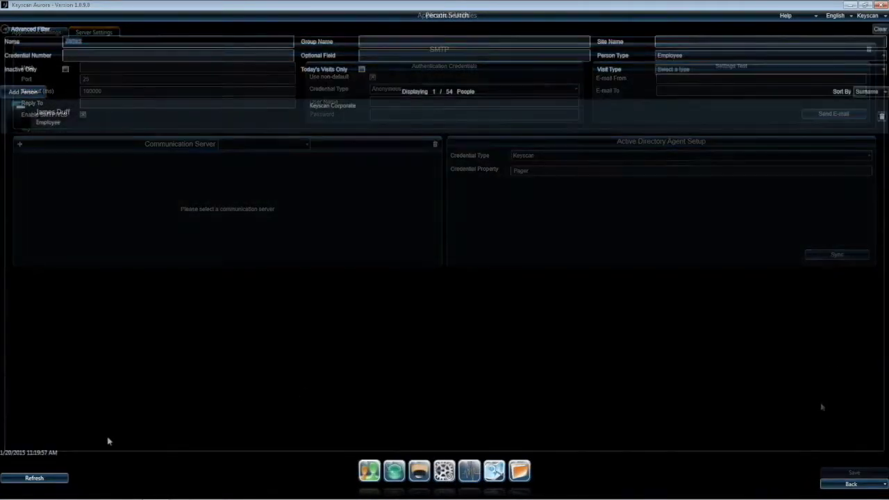
click(42, 478)
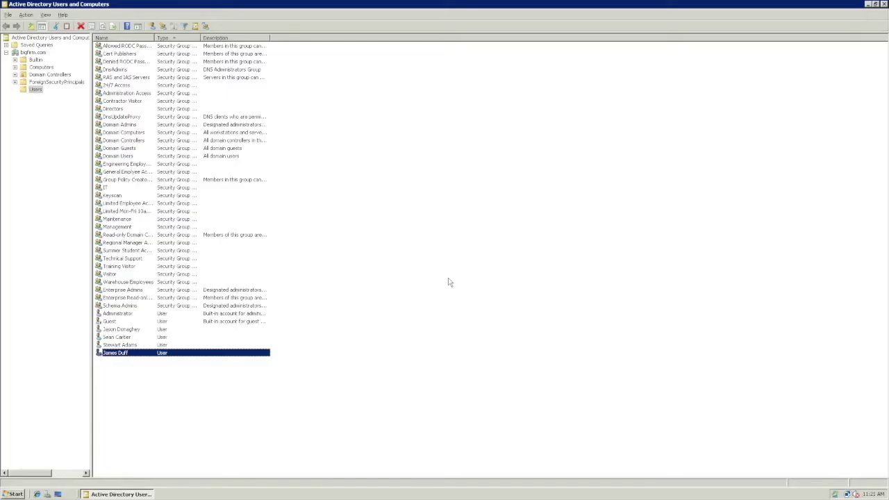
Step: Enable the employee's account again and acknowledge the confirmation
right_click(134, 355)
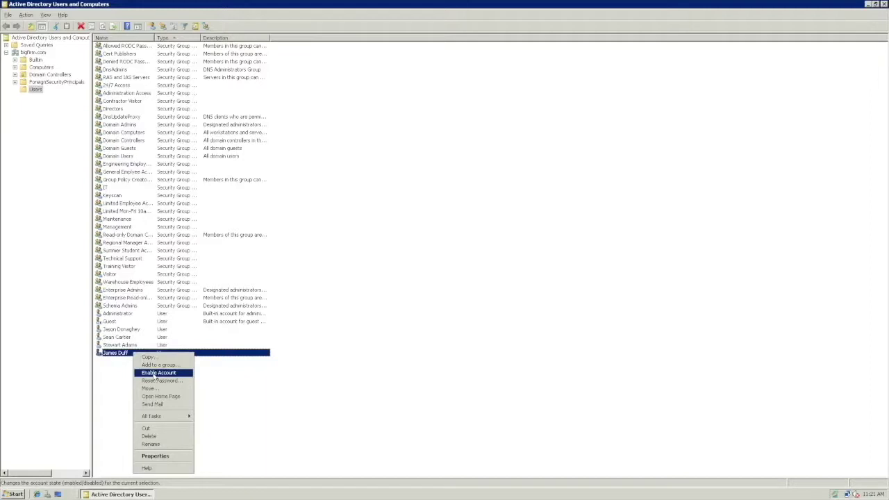
click(154, 373)
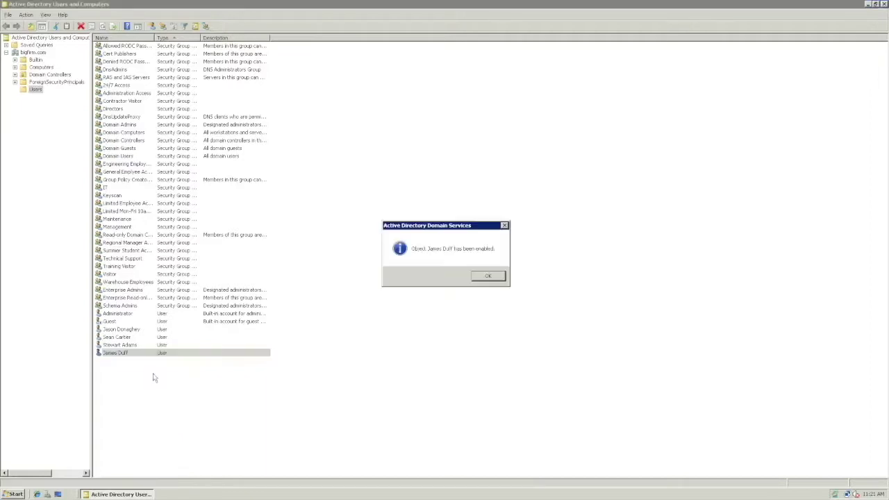
click(487, 277)
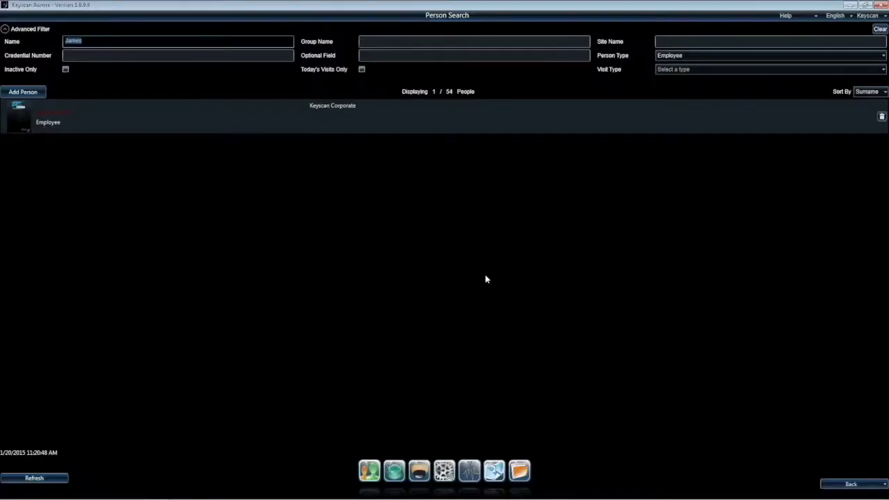
Step: Sync with Active Directory again and refresh Person Search so the employee shows as active
click(445, 472)
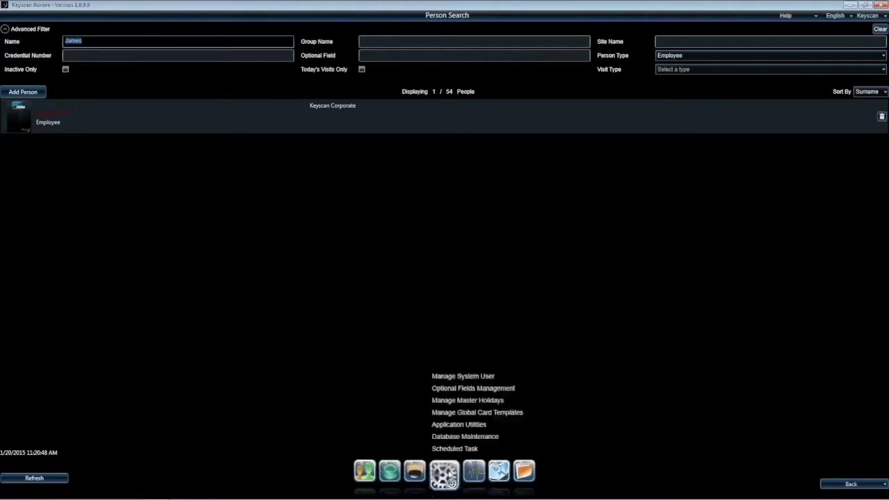
click(451, 365)
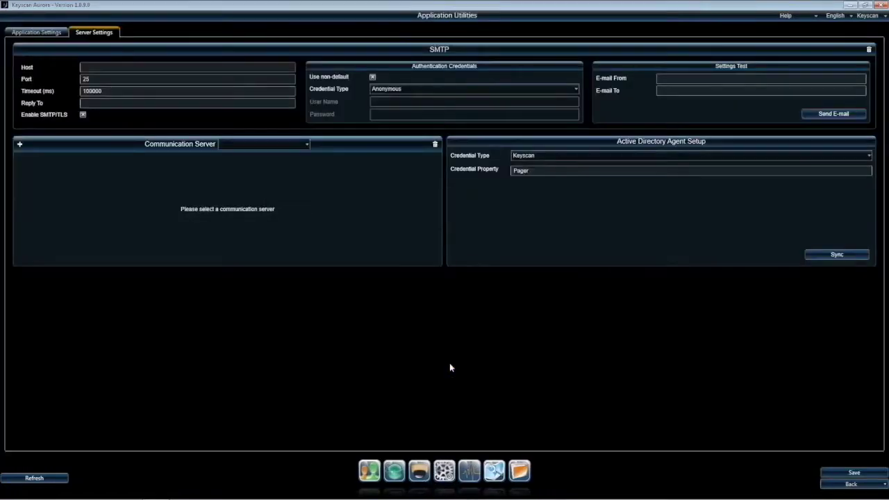
click(841, 255)
click(842, 485)
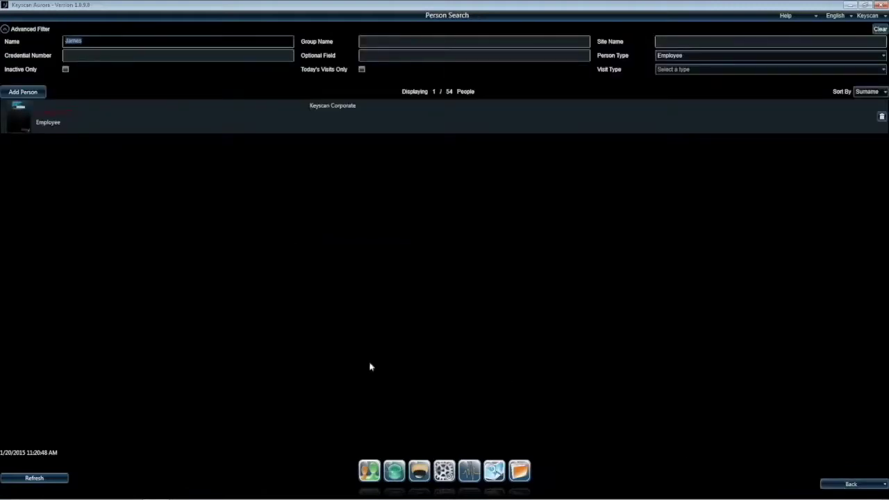
click(28, 480)
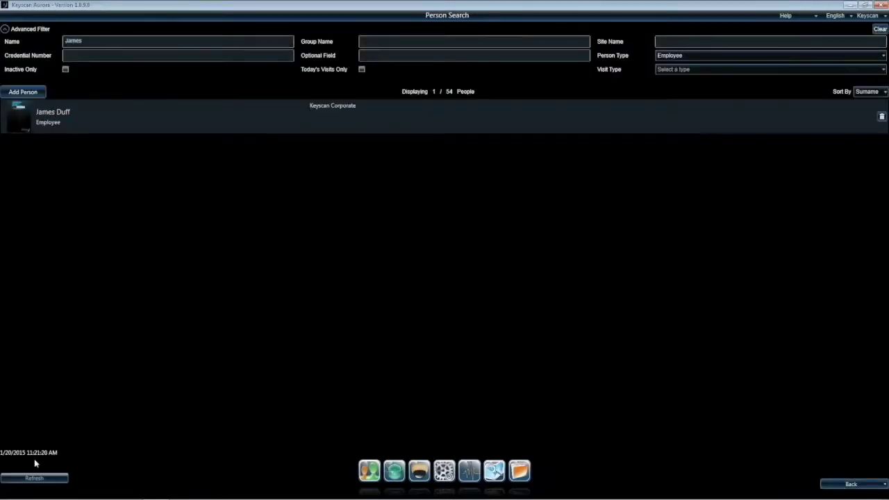
Step: Delete the employee's AD user account, then sync Keyscan and return to Person Search
double_click(70, 116)
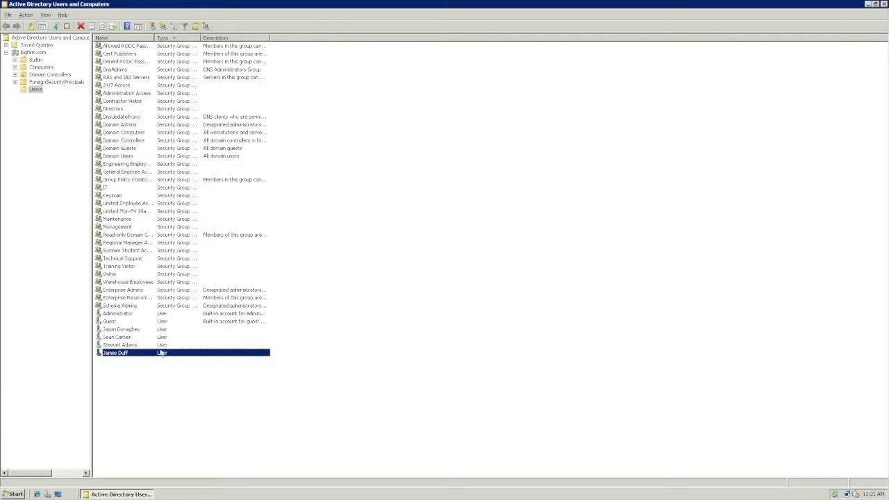
right_click(128, 355)
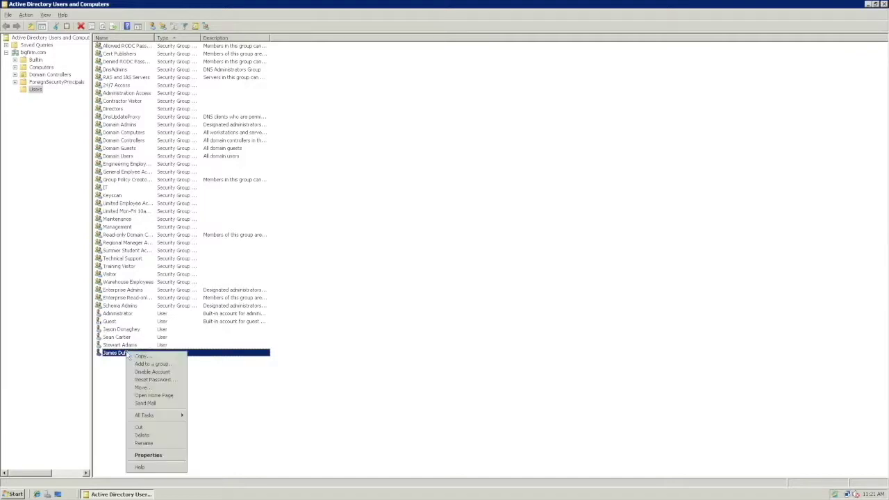
click(150, 436)
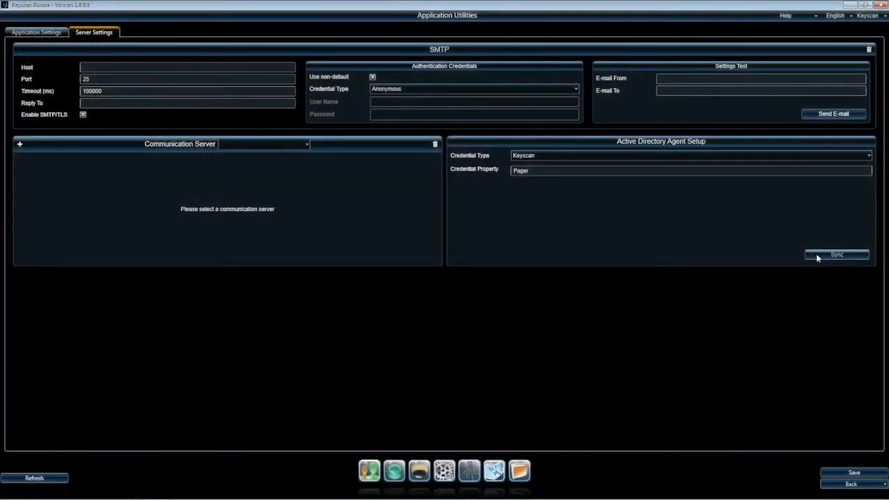
click(816, 254)
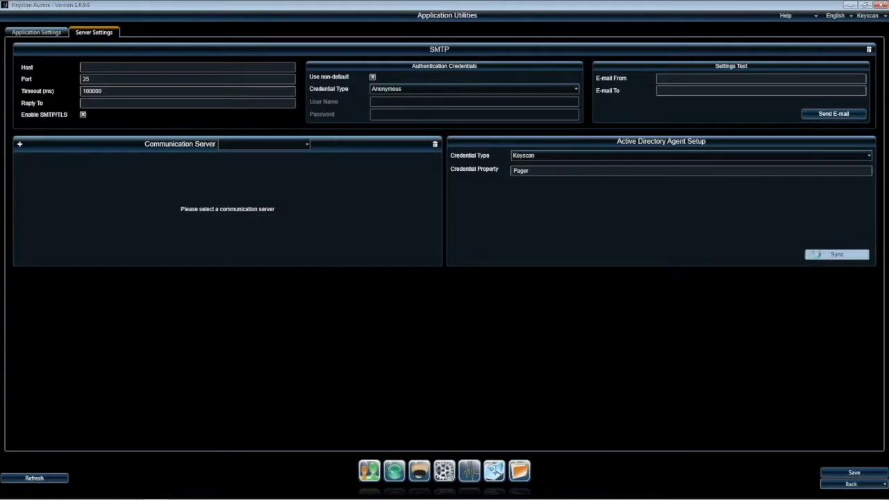
click(847, 485)
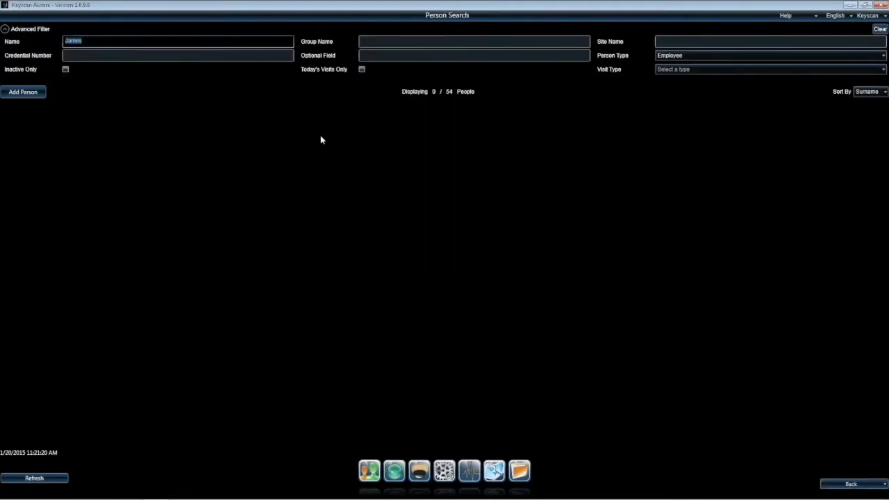
Step: Refresh Person Search, open the employee's AD-linked record, and check the site information setup
click(58, 478)
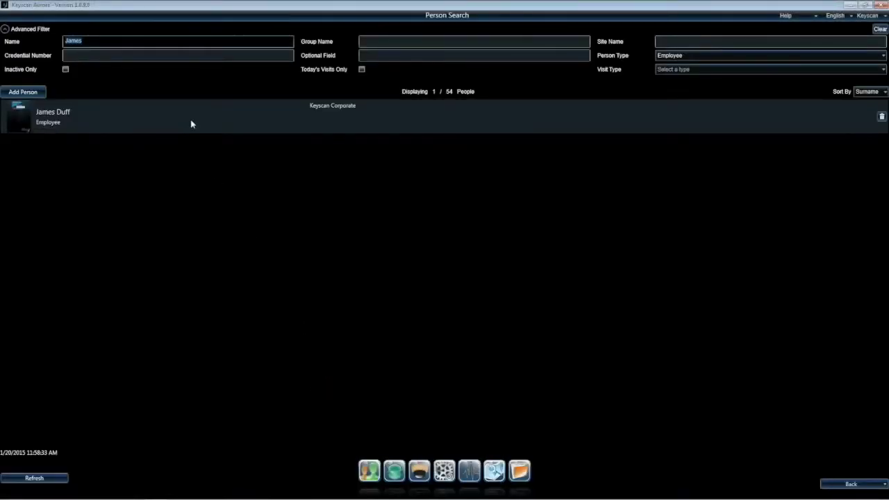
click(191, 124)
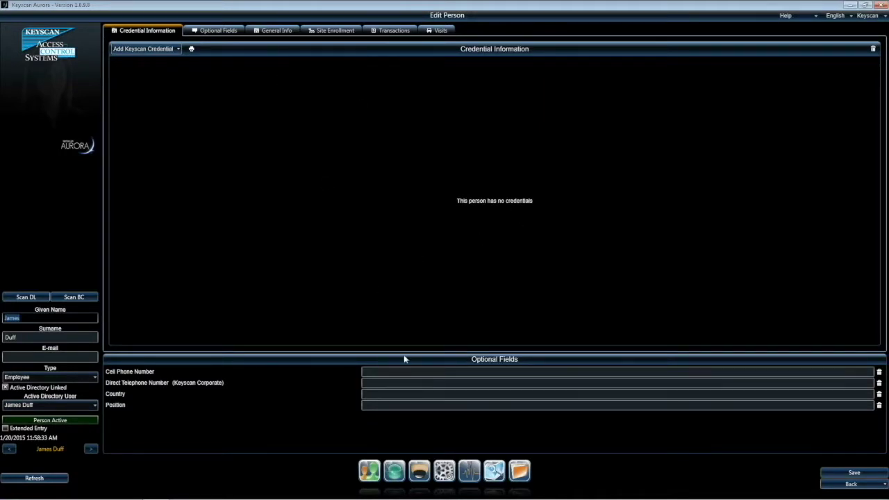
click(396, 476)
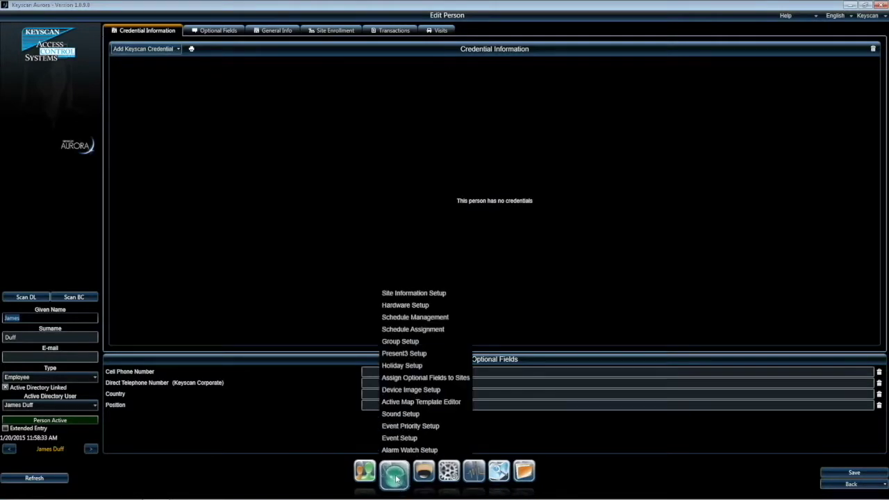
click(396, 292)
click(249, 76)
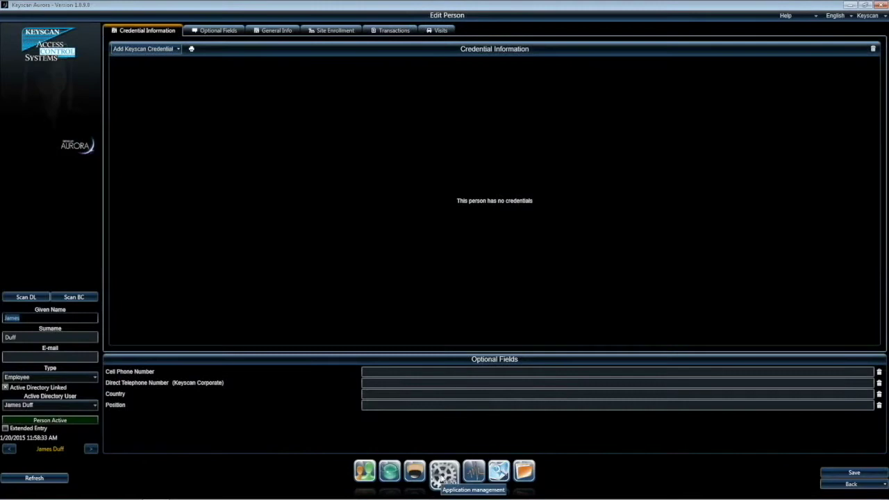
Step: In Application Utilities, keep Keyscan as the AD agent credential type mapped to Pager
click(438, 477)
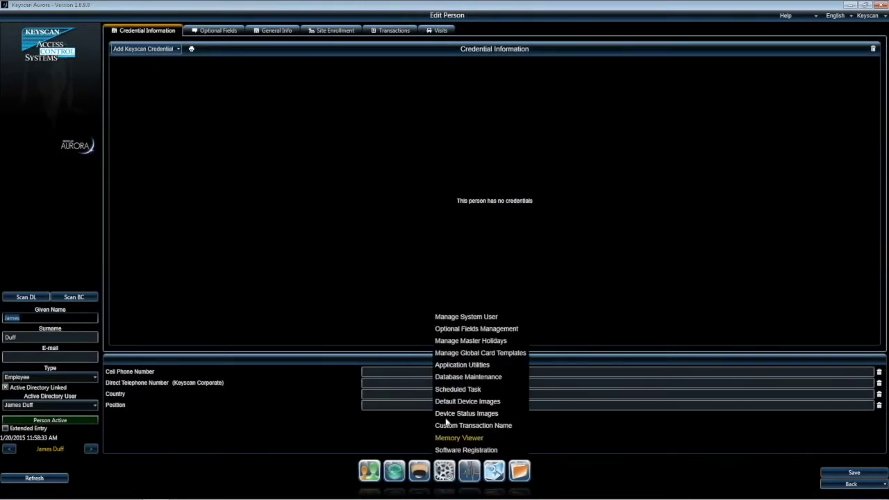
click(449, 366)
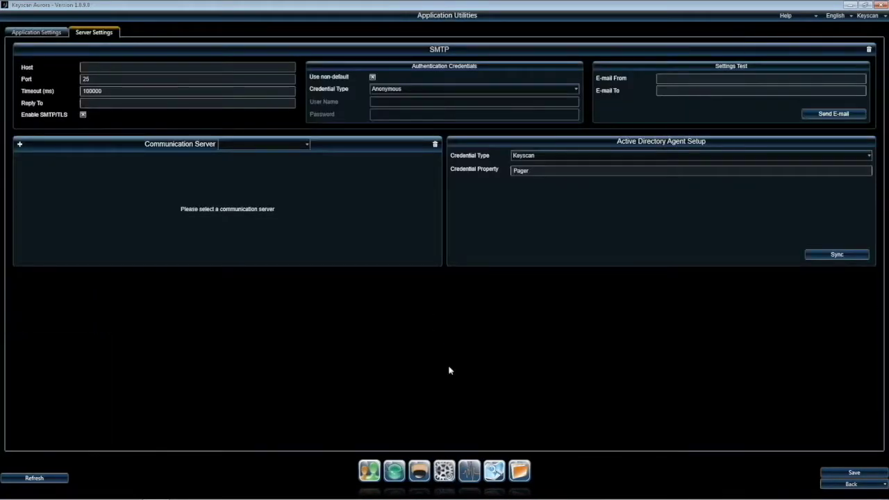
click(546, 155)
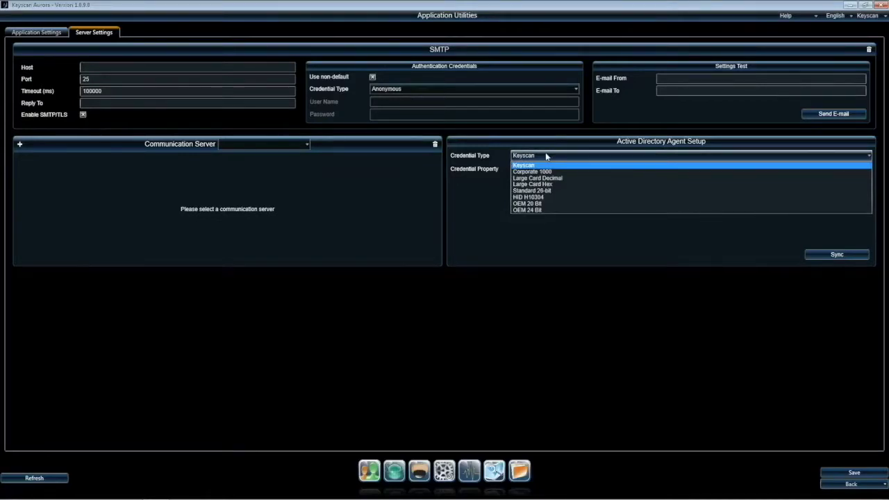
click(546, 155)
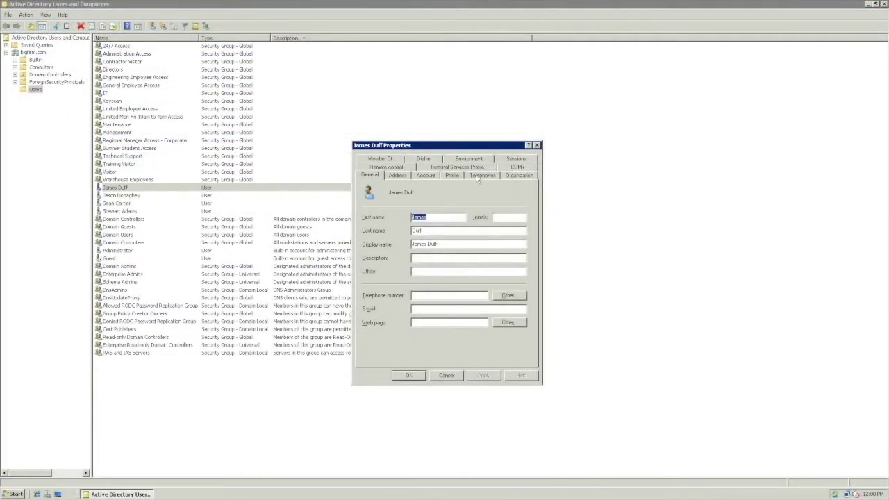
Step: Enter the Keyscan card number in the user's Pager field, then view their Member Of groups
click(477, 176)
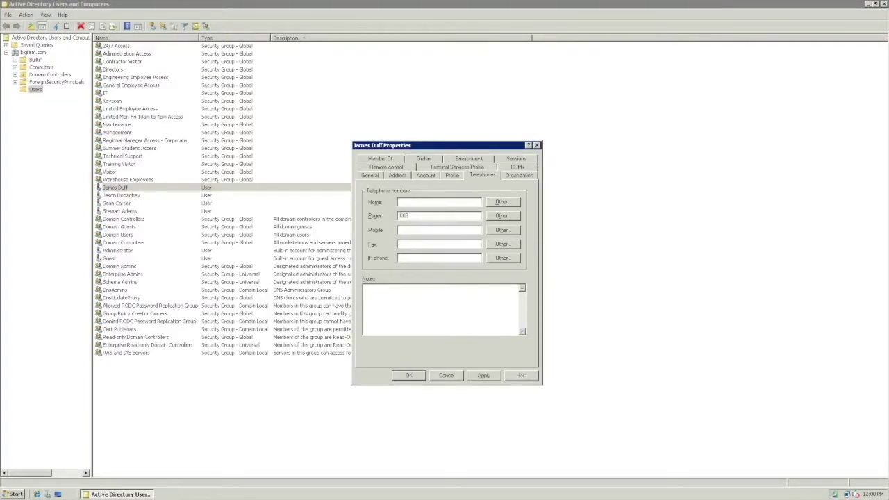
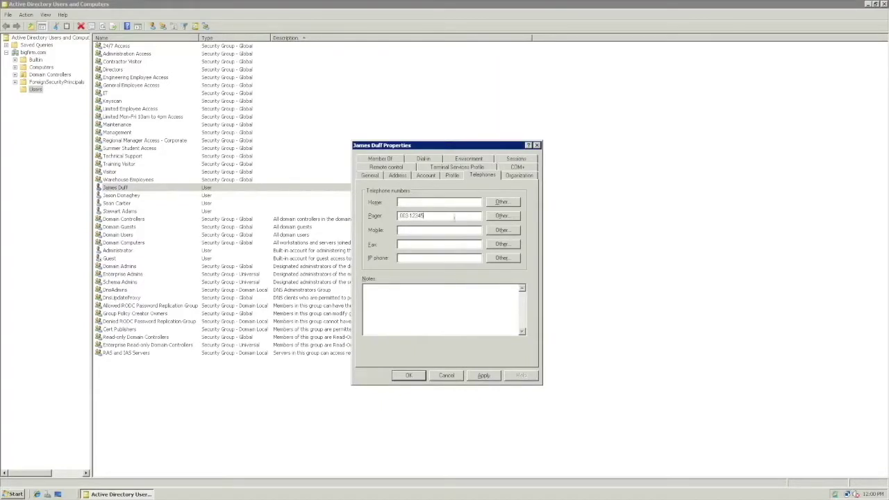
click(392, 160)
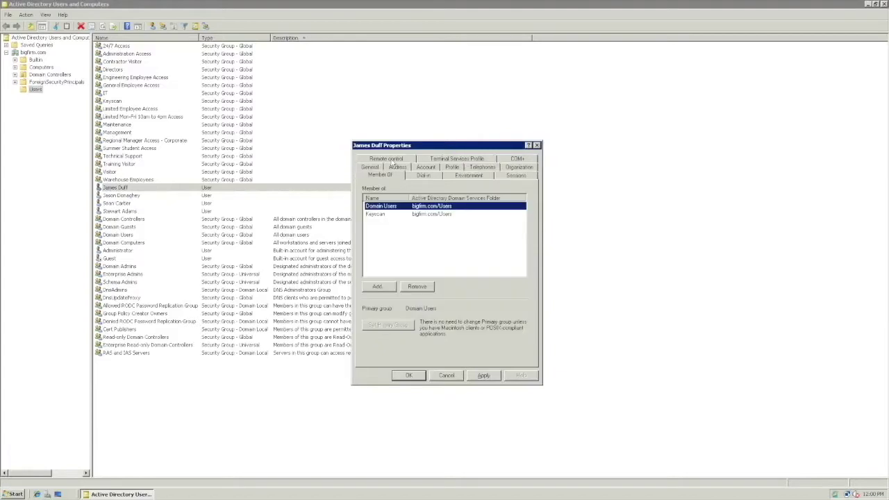
Step: Resolve the partial name 'dener' to General Employee Access and add that group
click(379, 287)
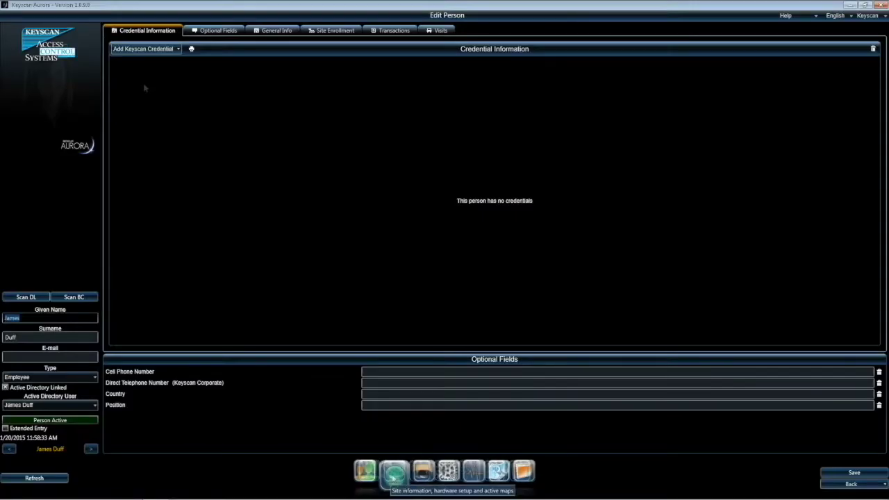
click(393, 474)
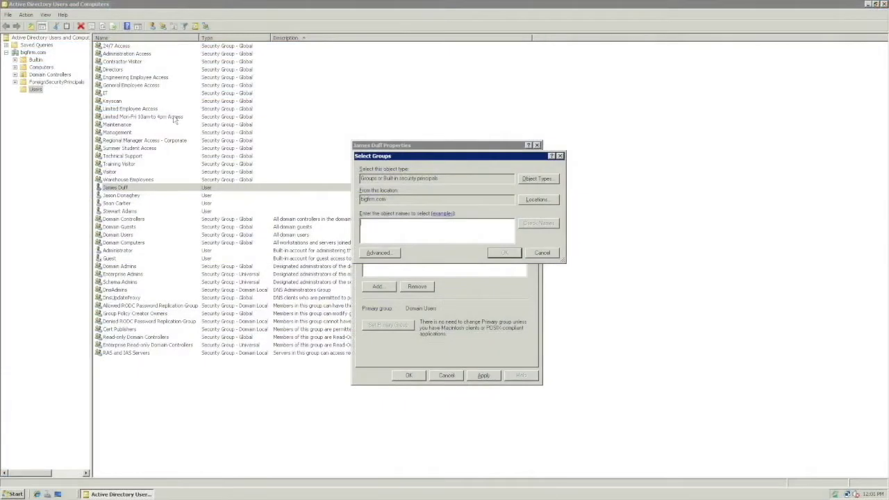
text(d)
text(ener)
click(526, 228)
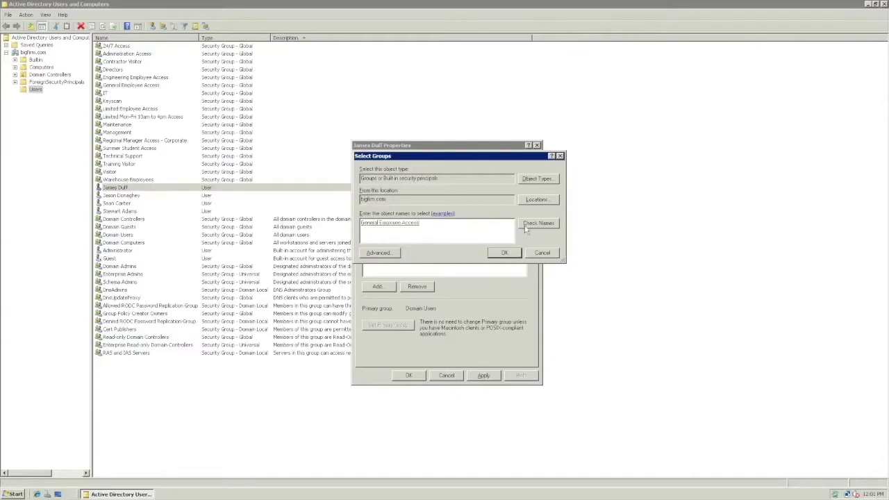
click(505, 254)
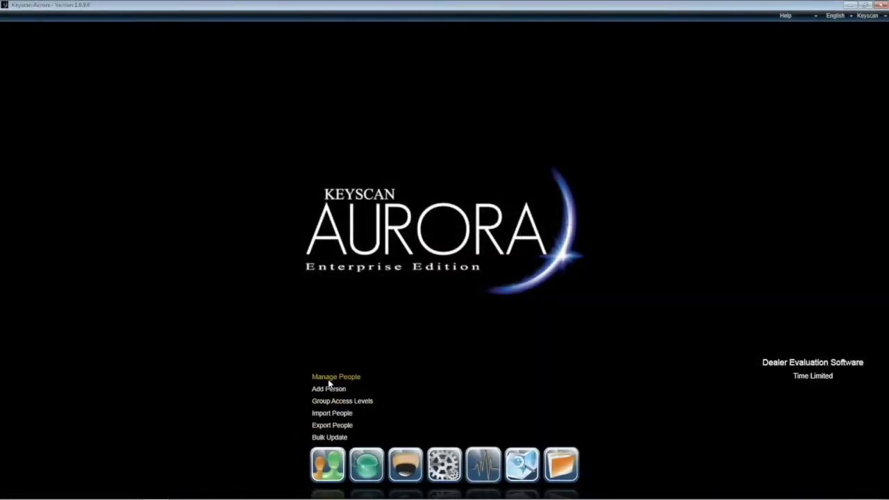
Step: Open the employee's Aurora record, review its Optional Fields tab, then open Optional Fields Management
click(329, 382)
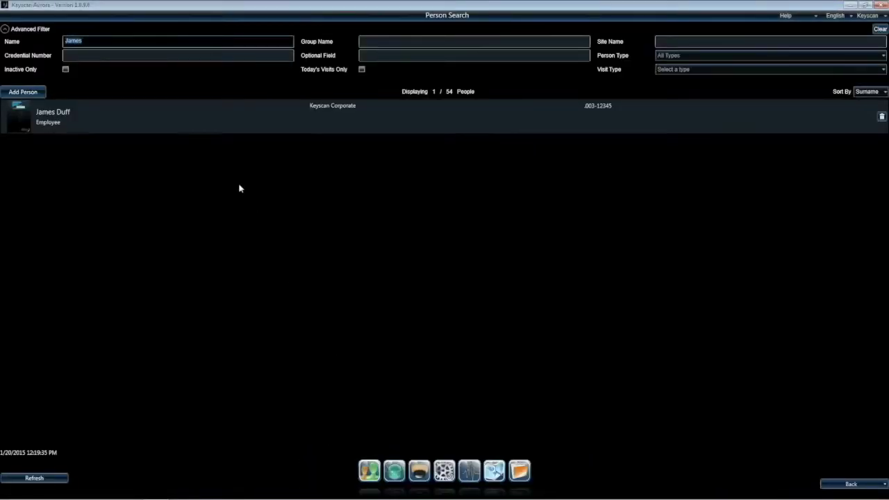
double_click(219, 124)
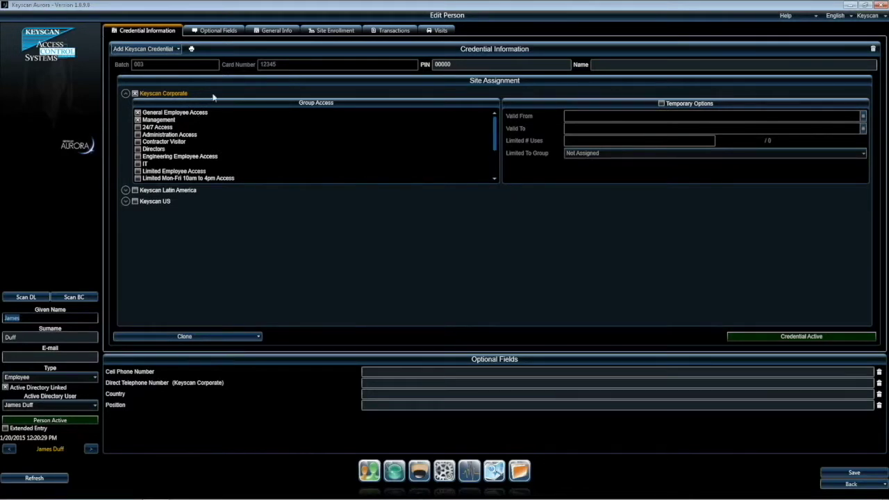
click(218, 31)
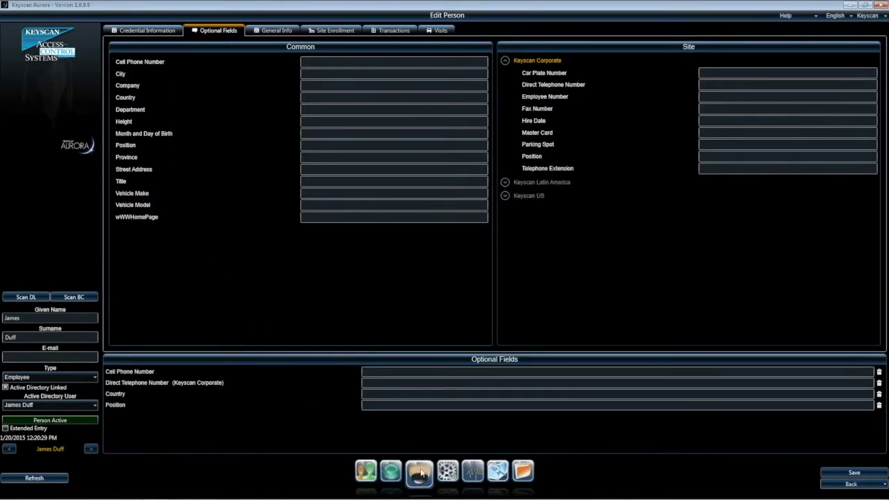
click(449, 471)
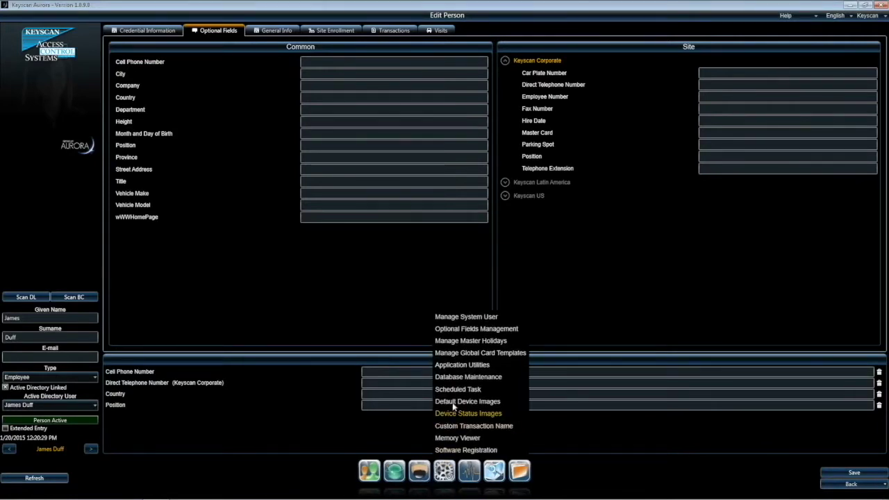
click(451, 330)
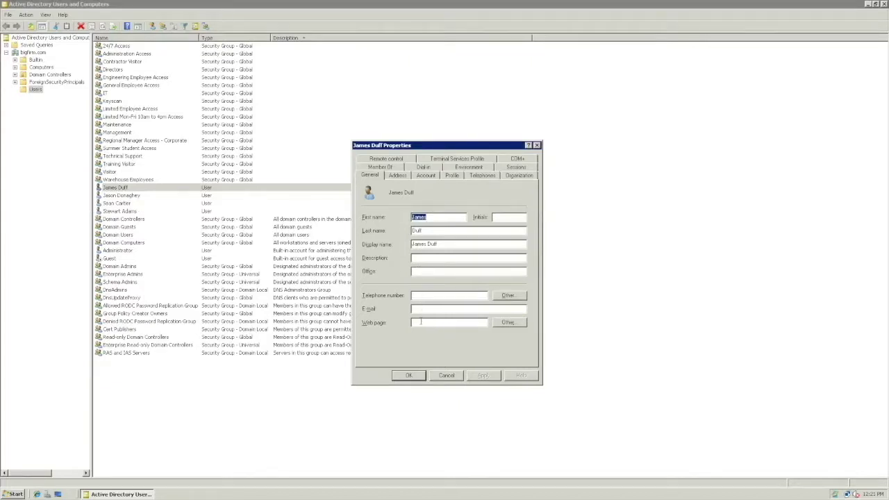
Step: Enter the user's street, city, province and country in AD, then sync and refresh Aurora
click(397, 176)
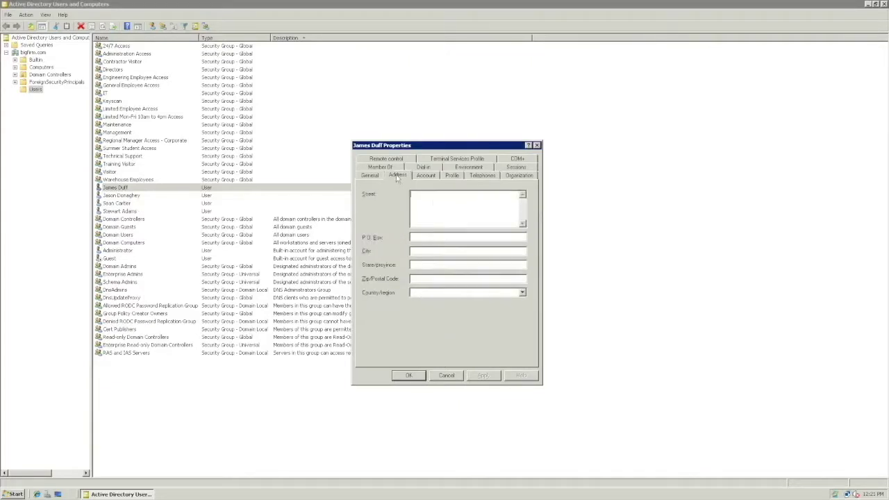
text(4)
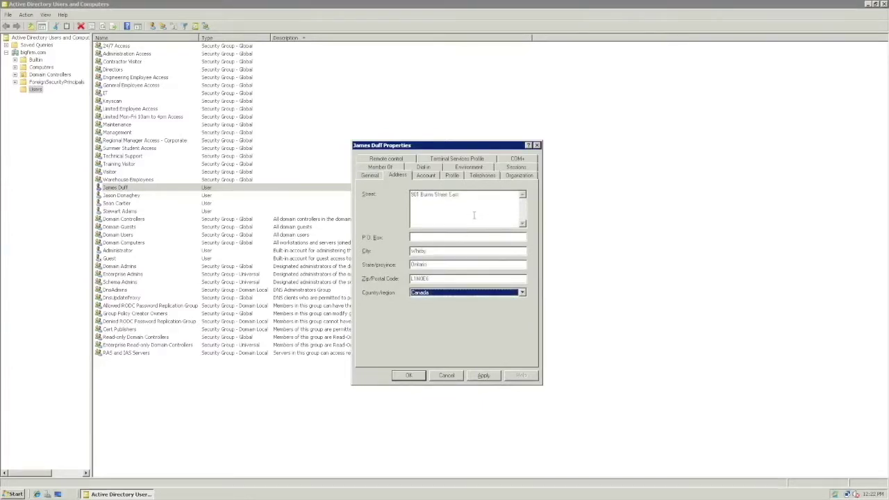
click(474, 215)
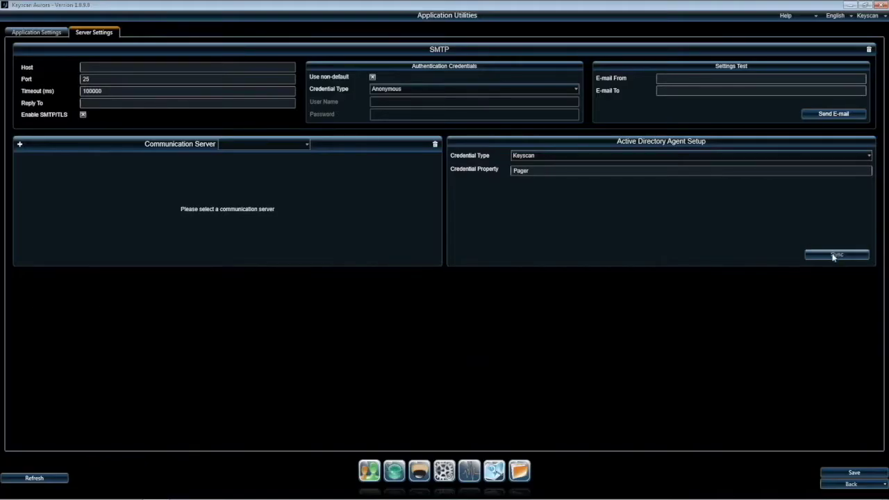
click(836, 255)
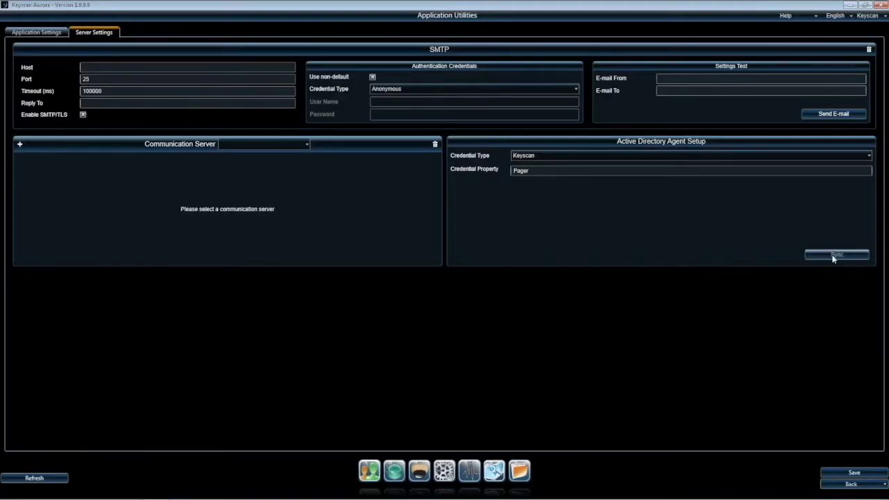
click(847, 482)
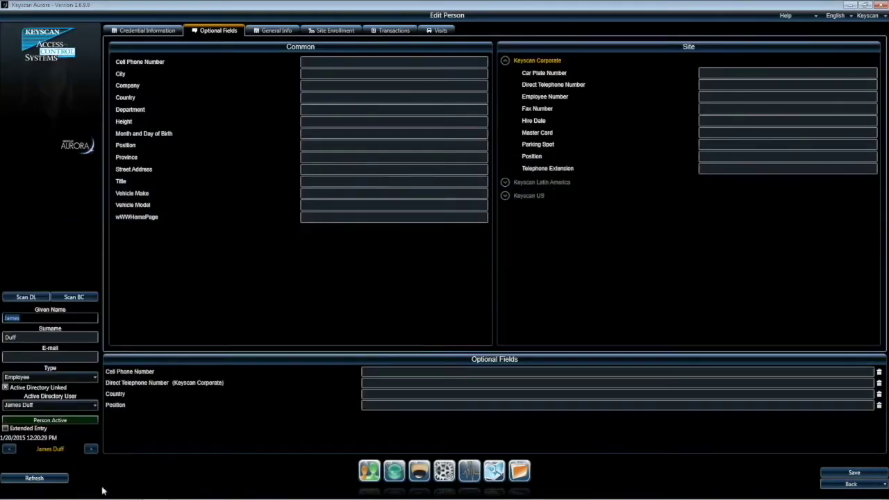
click(36, 478)
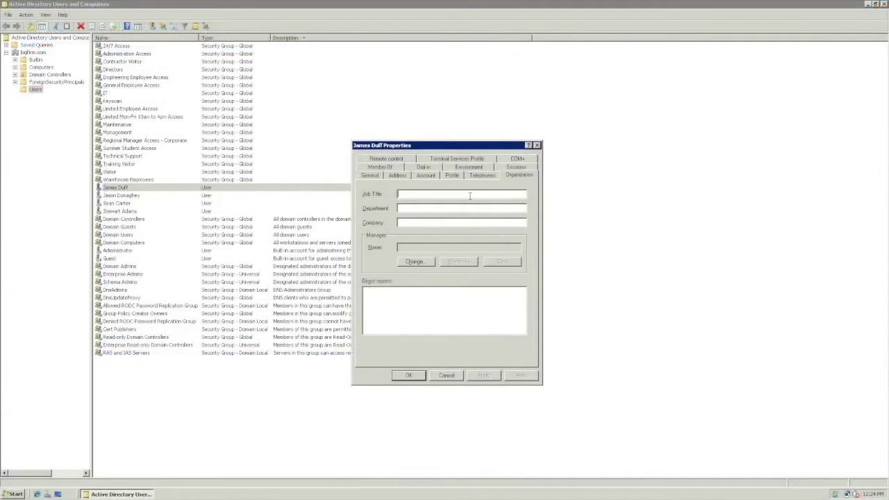
Step: Enter organization details starting with title 'Marketing Ma', then refresh the employee's Aurora record
text(Marketing Ma)
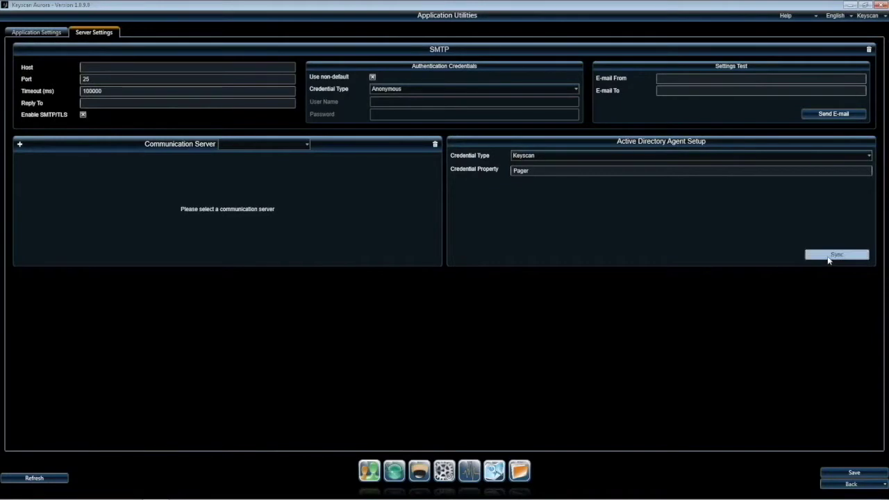
click(837, 485)
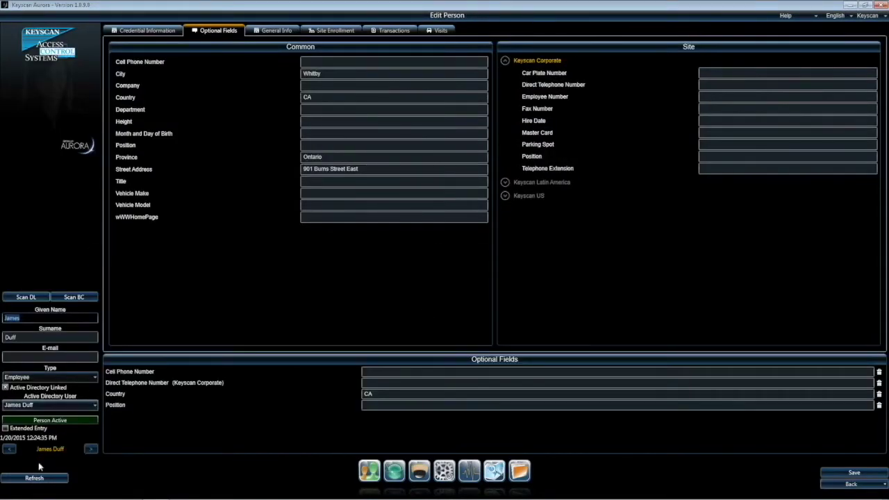
click(36, 478)
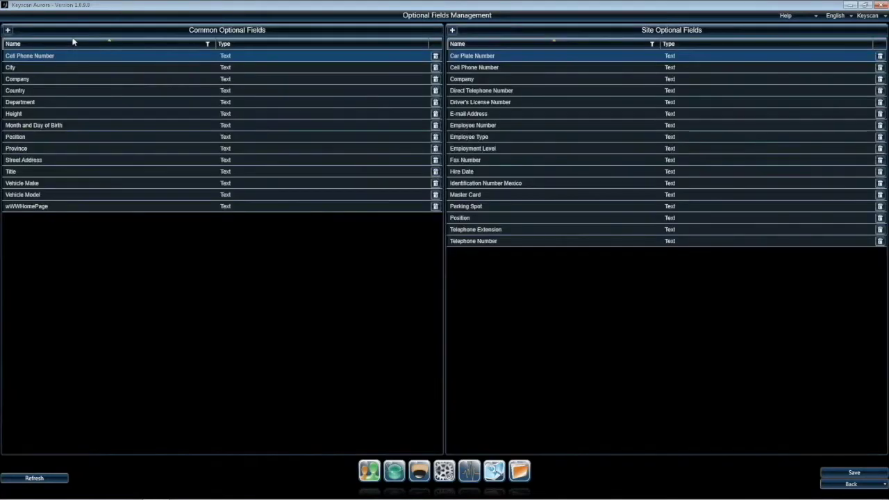
Step: Add a Text-type common optional field named 'Postal Code' and save it
click(8, 30)
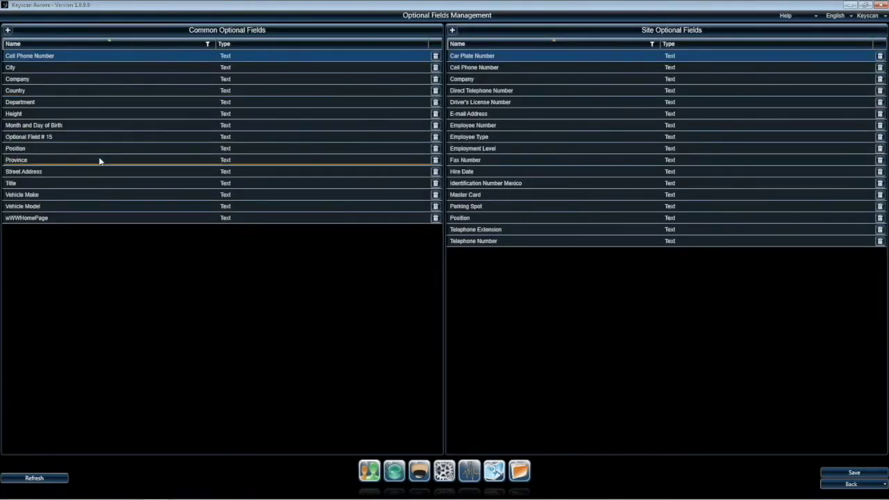
click(99, 139)
click(100, 139)
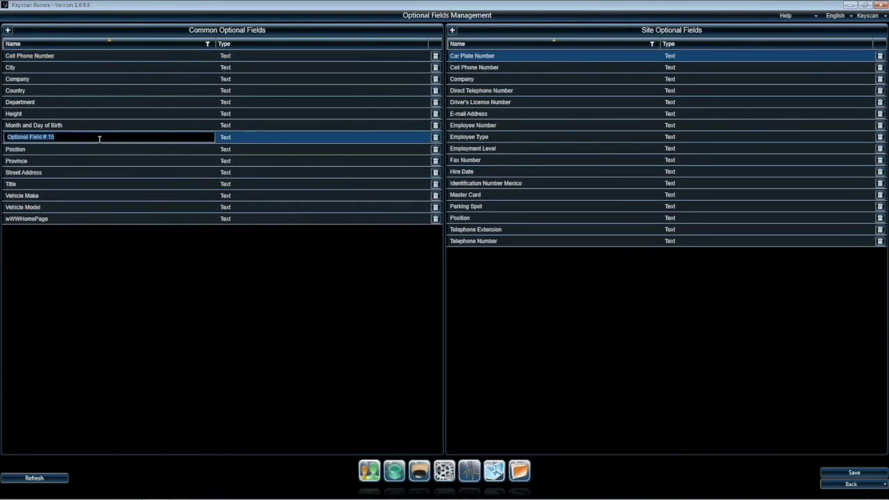
text(Postal Code)
key(Tab)
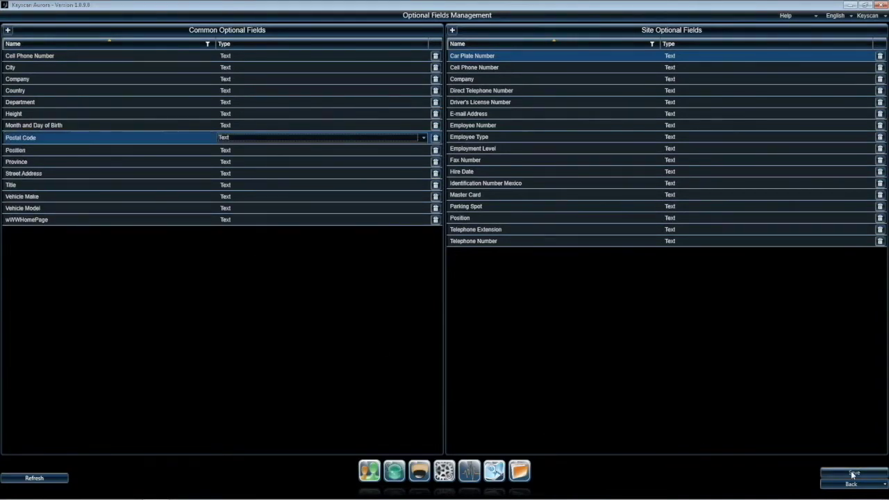
click(852, 471)
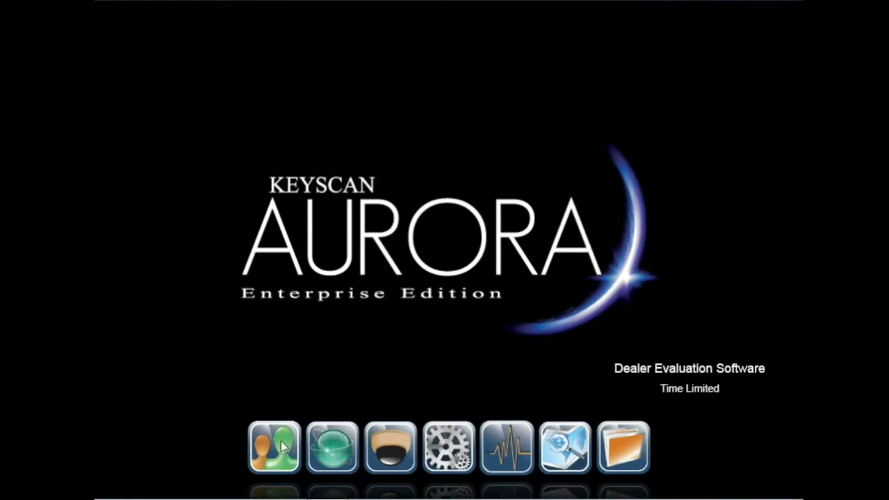
Step: Open the top employee's record from Manage People and review their credential list unchanged
click(281, 441)
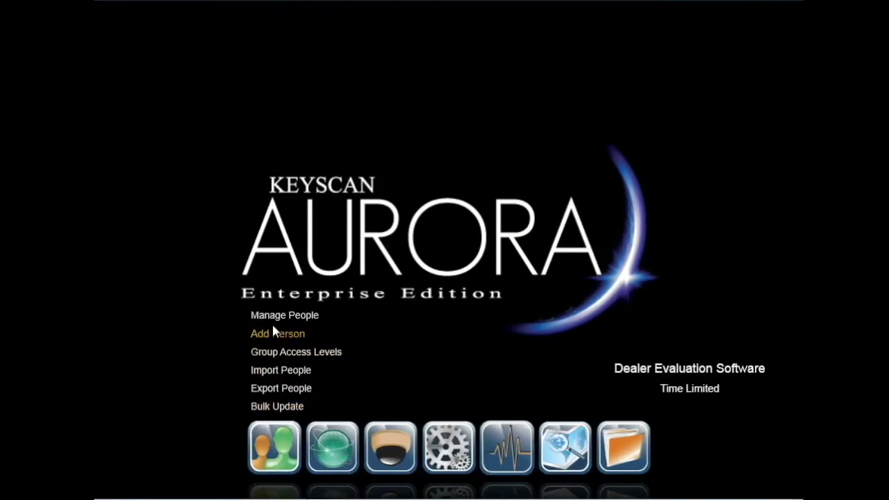
click(272, 317)
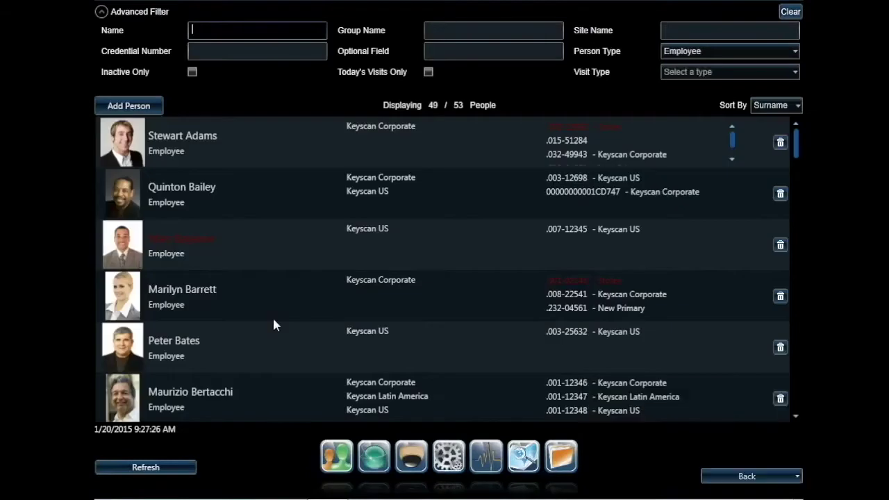
click(273, 146)
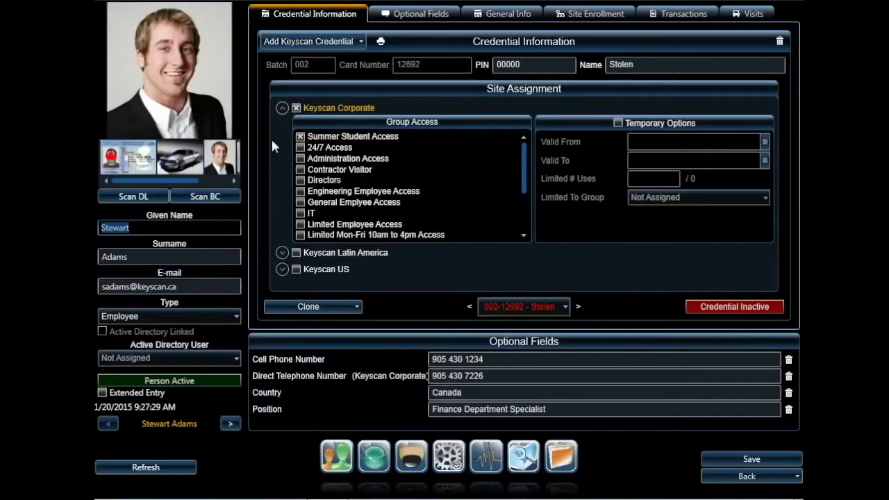
click(517, 310)
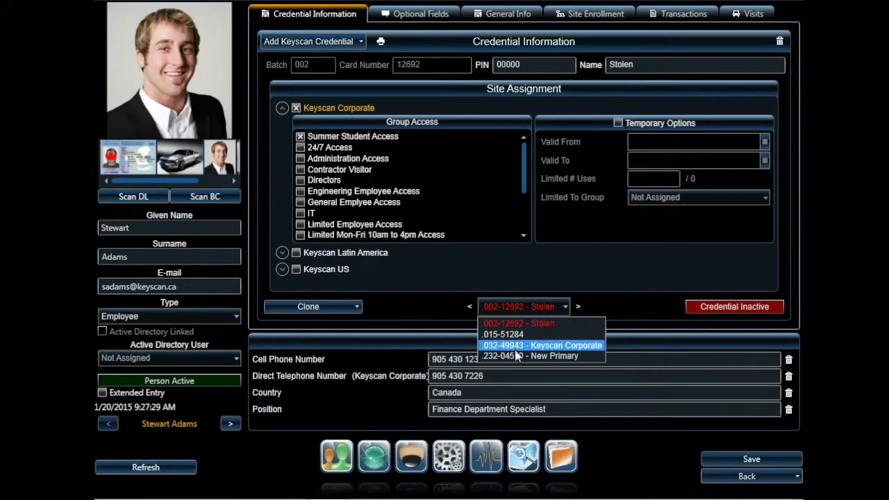
click(602, 455)
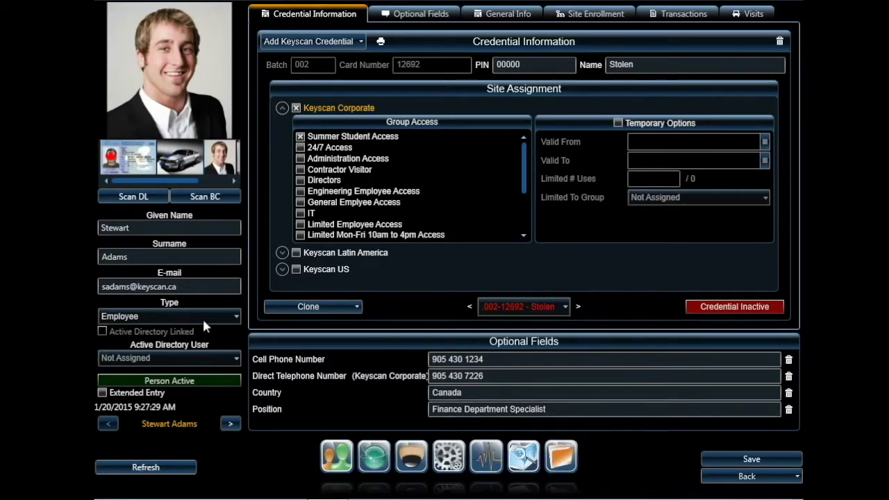
Step: Link the person record to the matching Active Directory user account and save the record
click(181, 358)
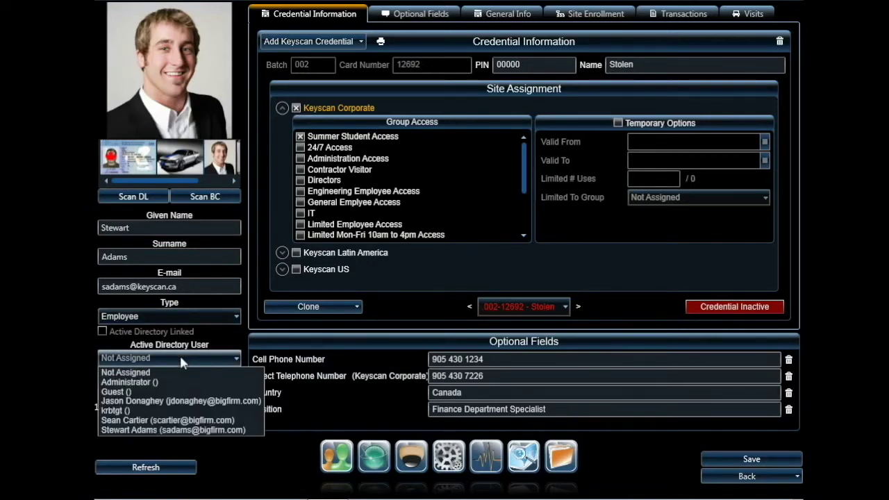
click(186, 430)
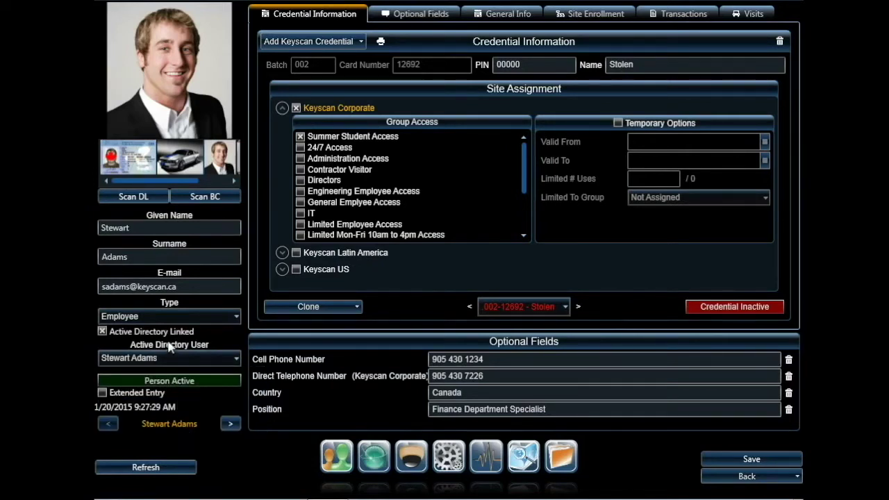
click(710, 460)
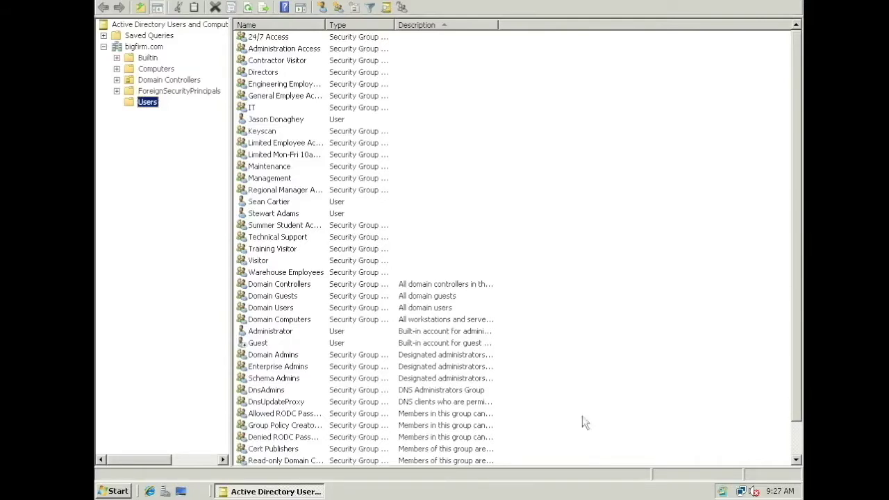
Step: Add the linked Active Directory user to the Keyscan group and apply the membership change
double_click(286, 217)
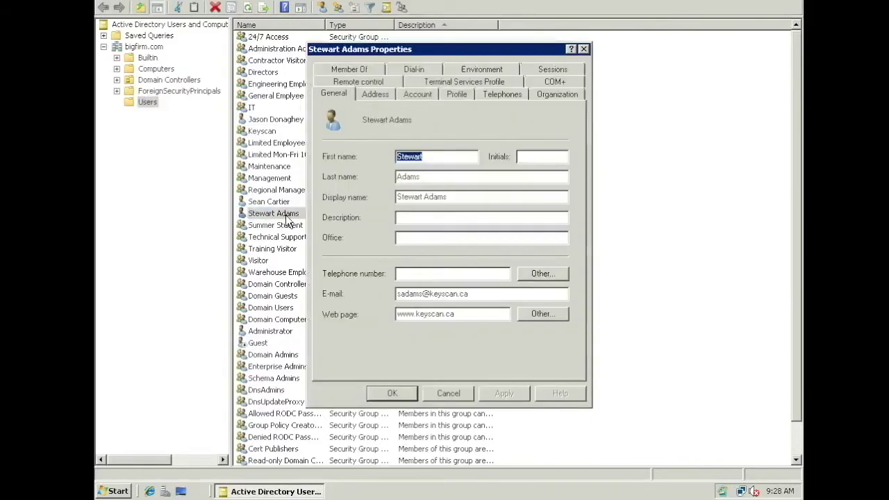
click(342, 73)
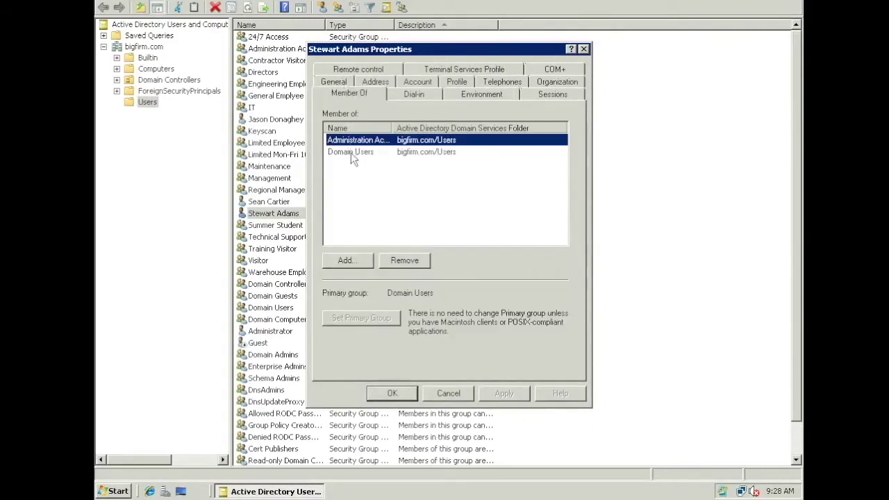
click(347, 260)
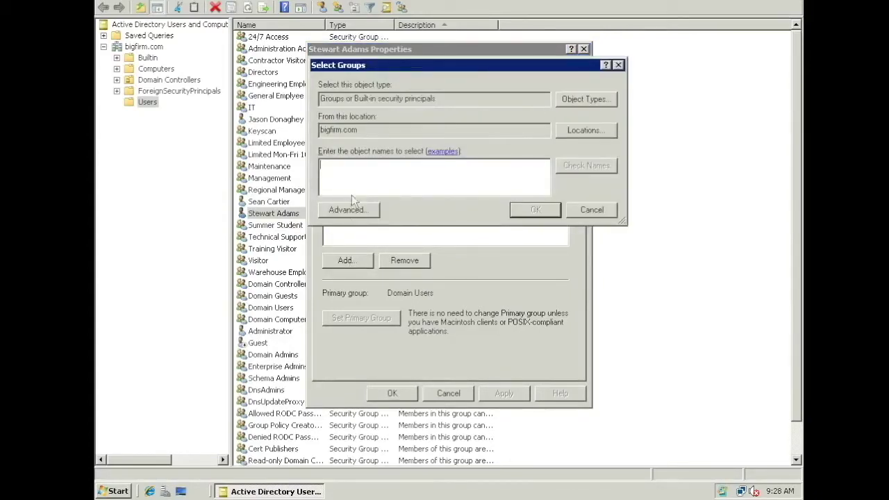
text(Keyscan)
key(Return)
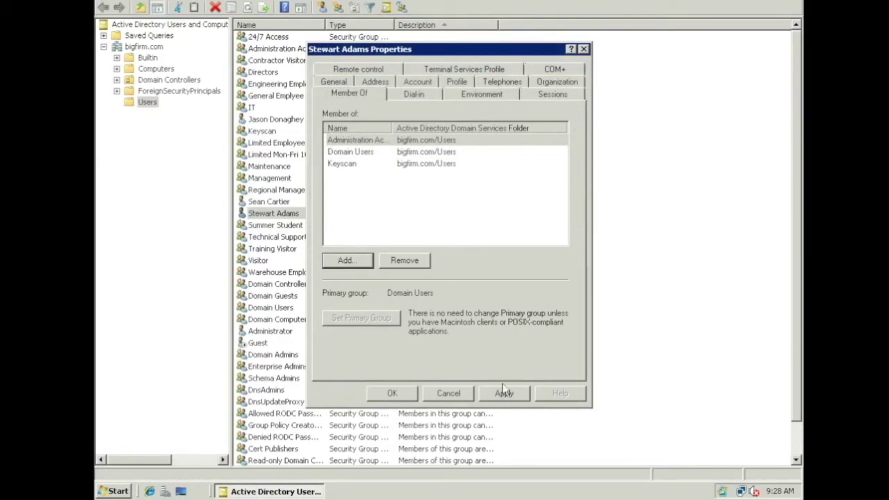
click(504, 393)
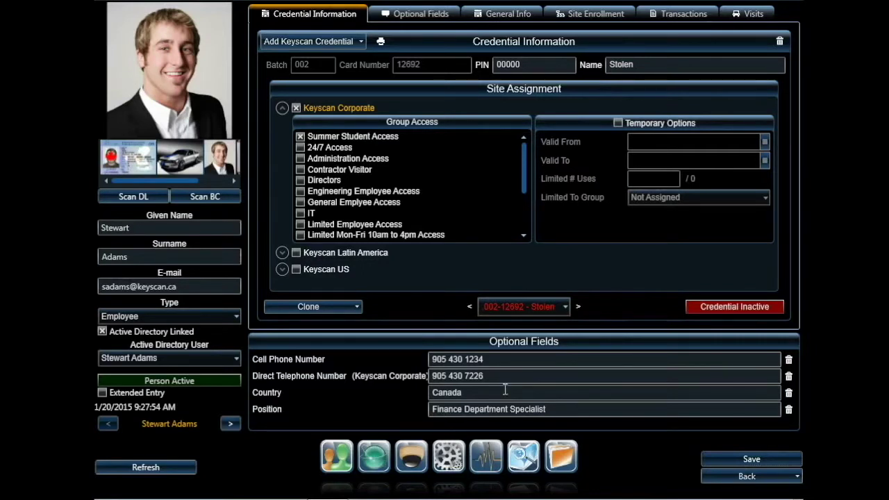
click(512, 307)
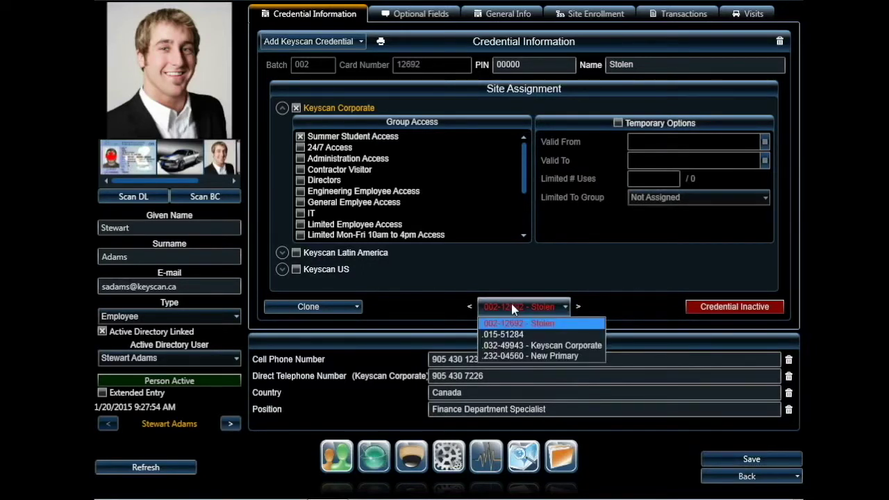
click(511, 305)
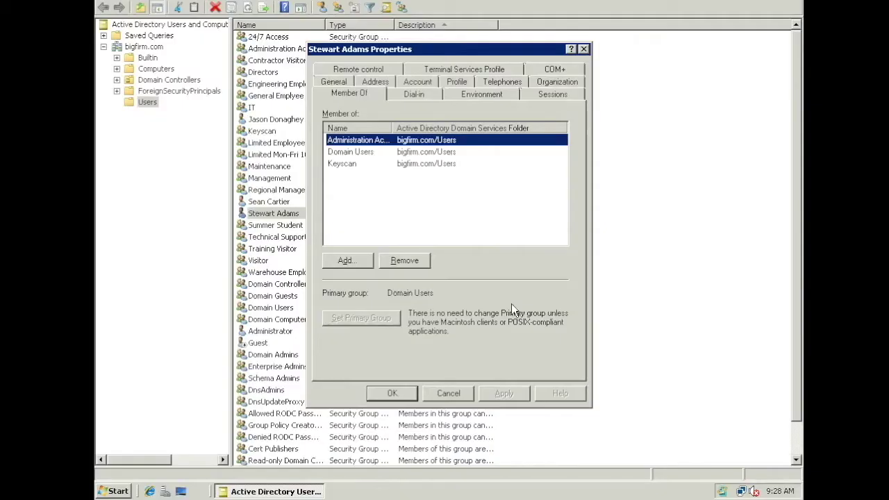
click(489, 83)
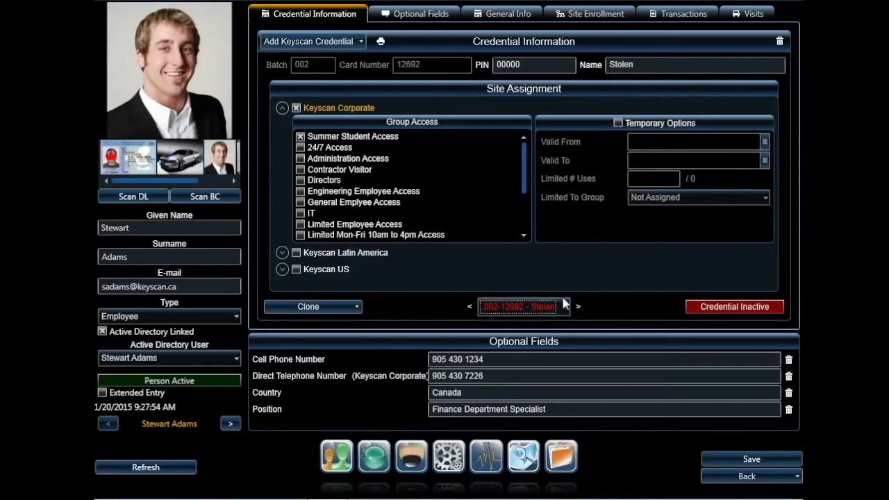
click(566, 307)
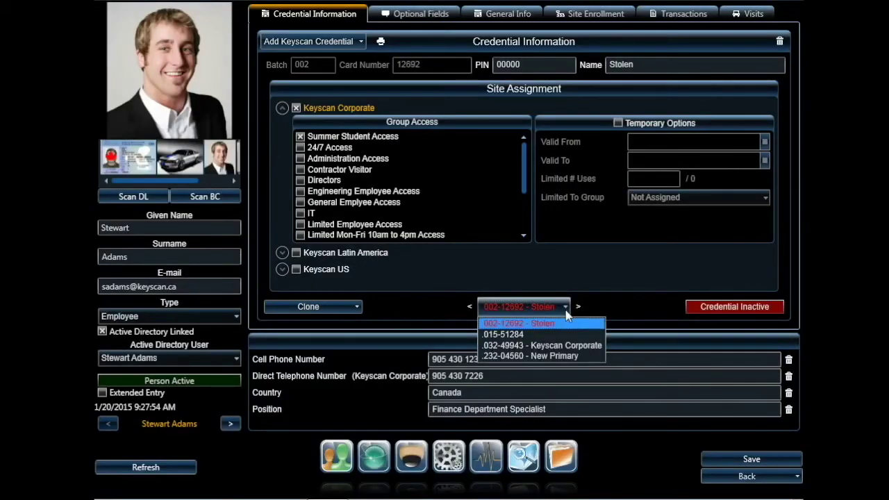
Step: Run an Active Directory sync from the Server Settings in Application Utilities
click(612, 302)
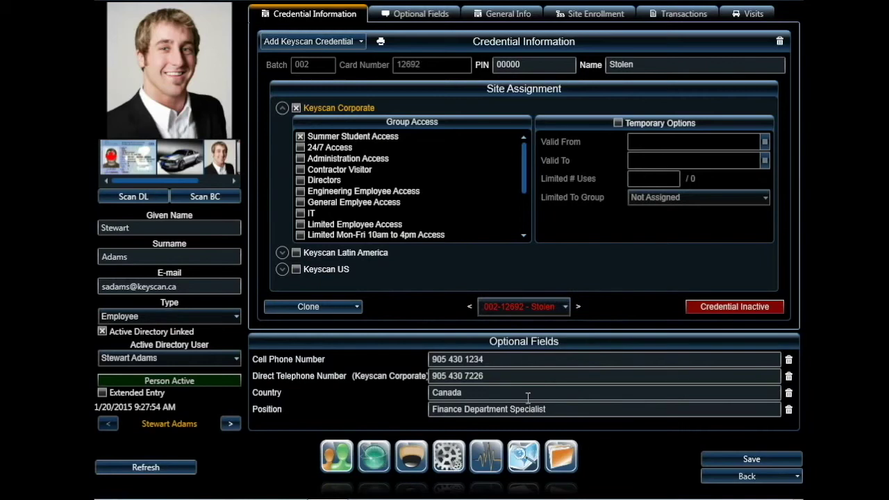
click(448, 461)
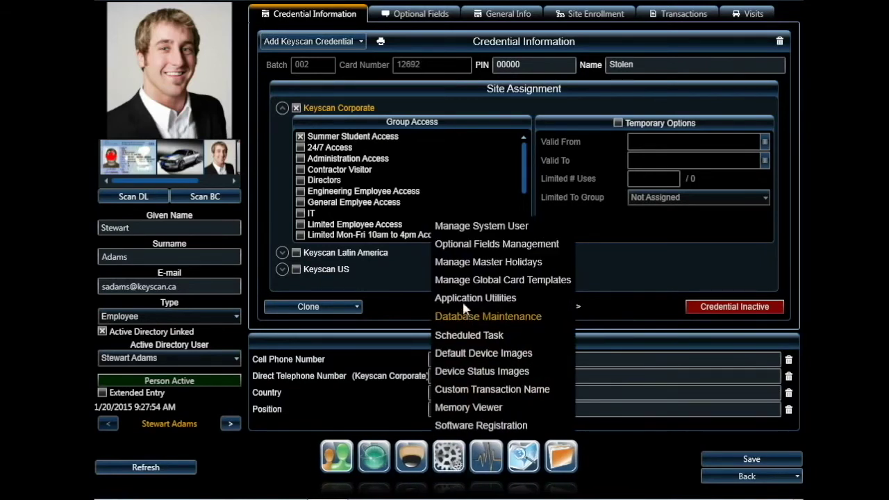
click(463, 300)
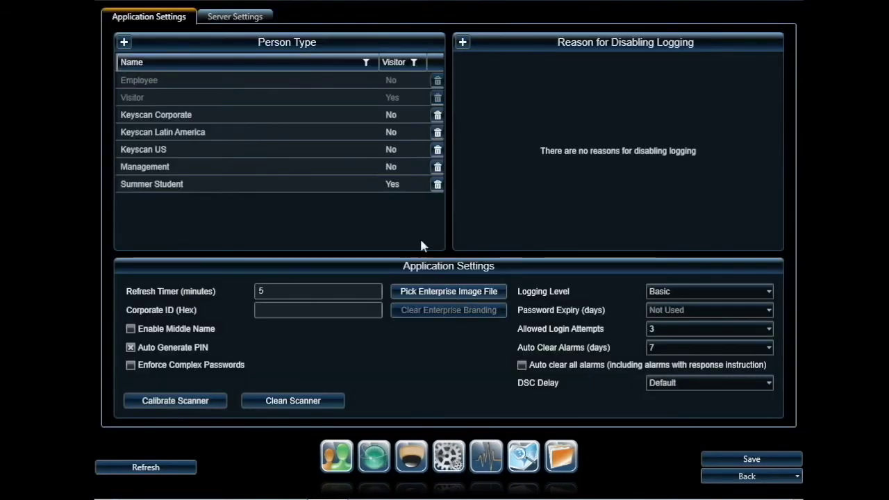
click(253, 21)
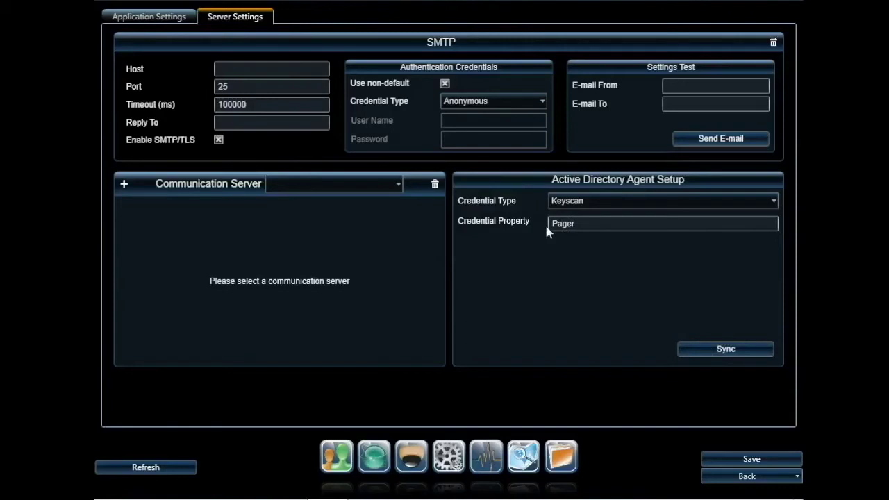
click(705, 349)
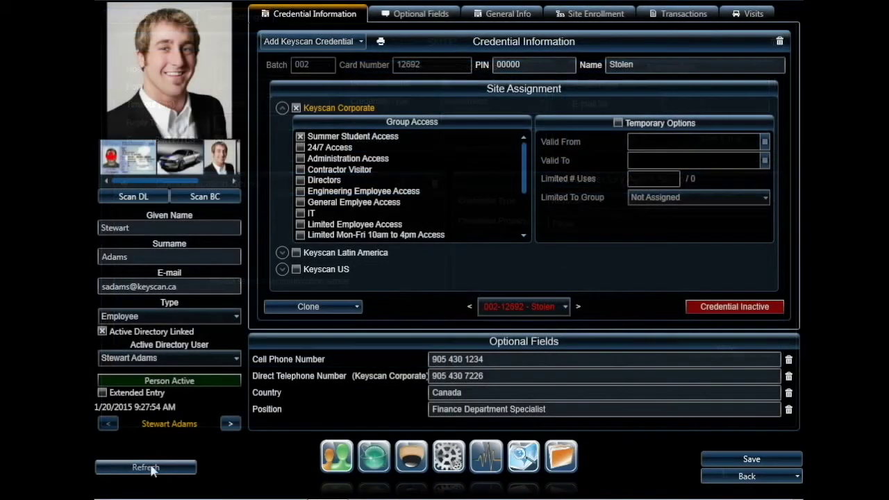
click(150, 468)
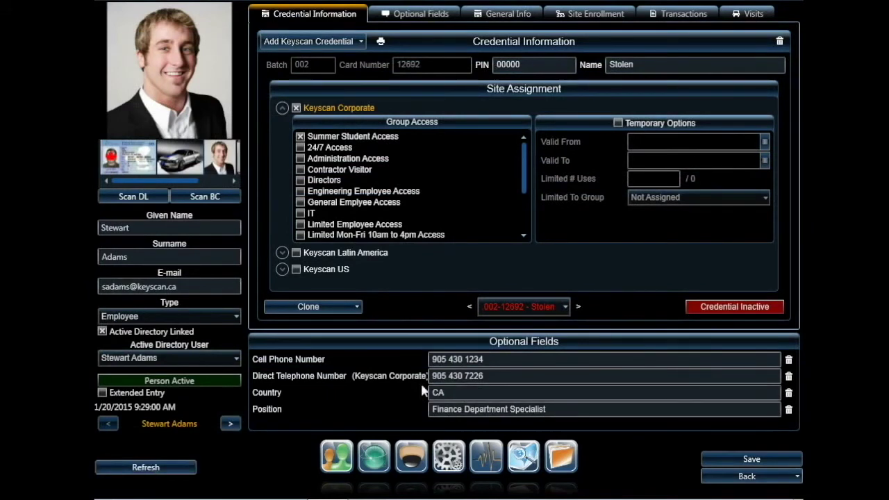
click(565, 310)
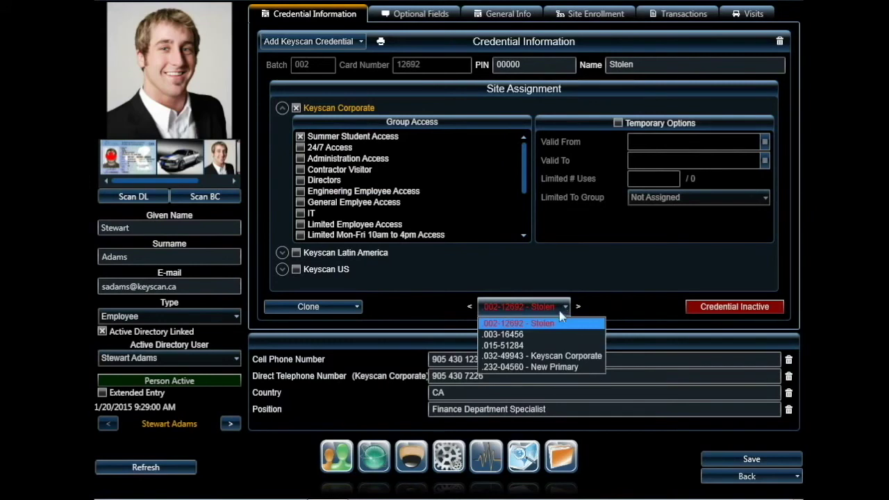
click(513, 334)
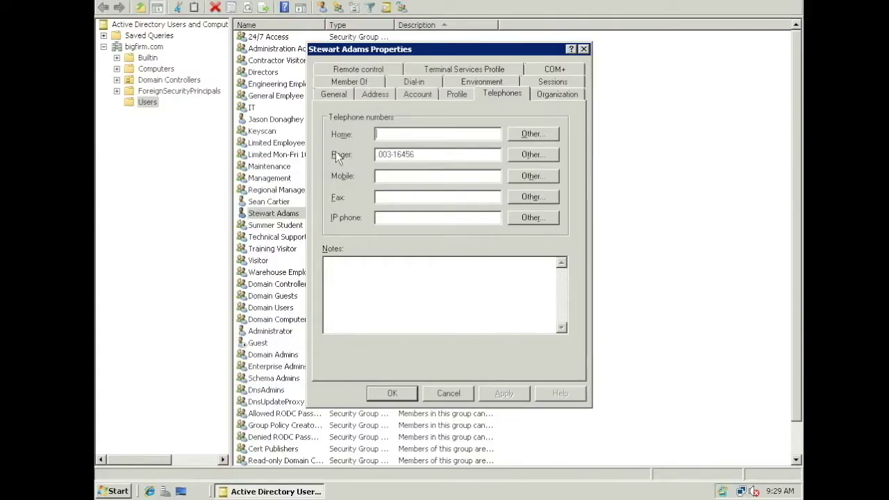
Step: Add the user to the 24/7 Access group, then sync and refresh Keyscan to show it
click(351, 81)
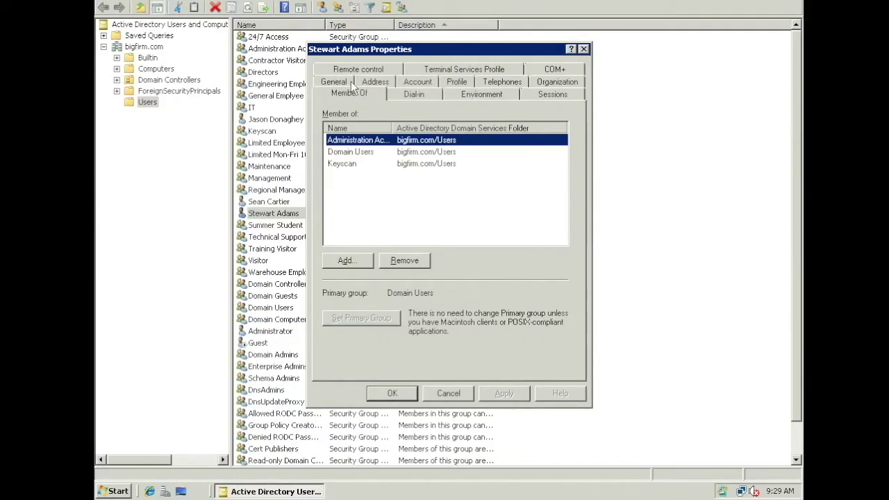
click(351, 261)
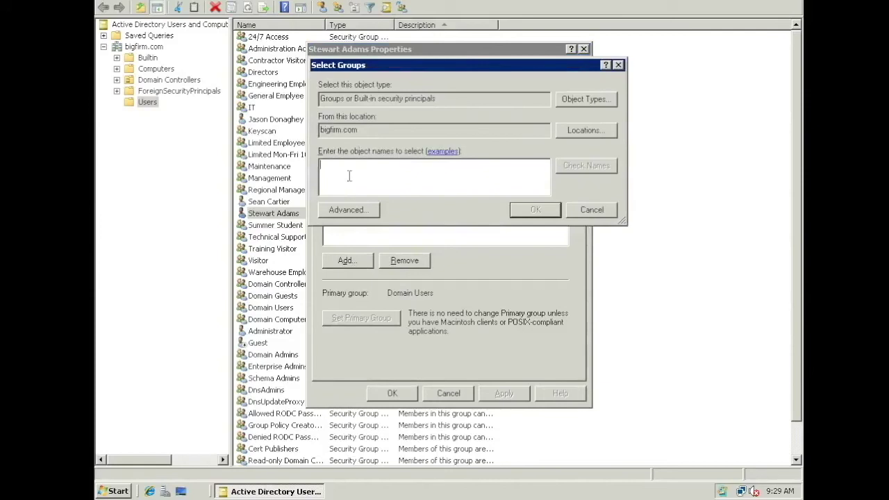
text(24/7)
click(576, 168)
click(535, 212)
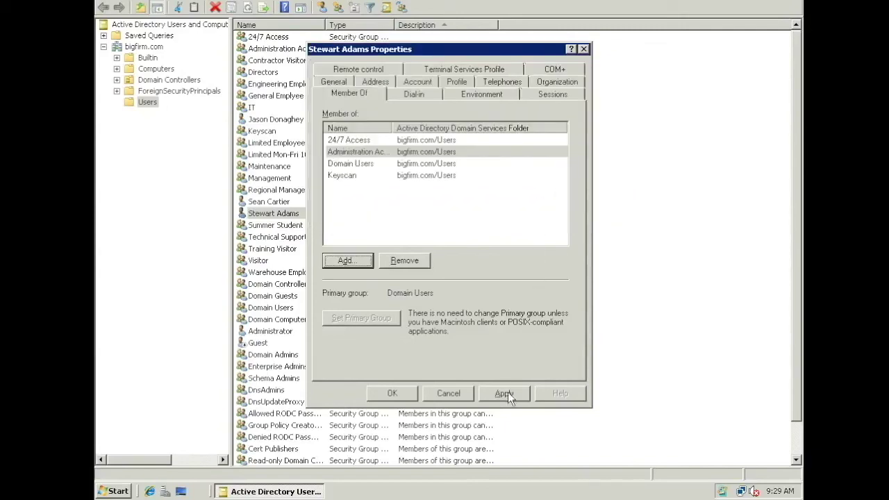
click(506, 393)
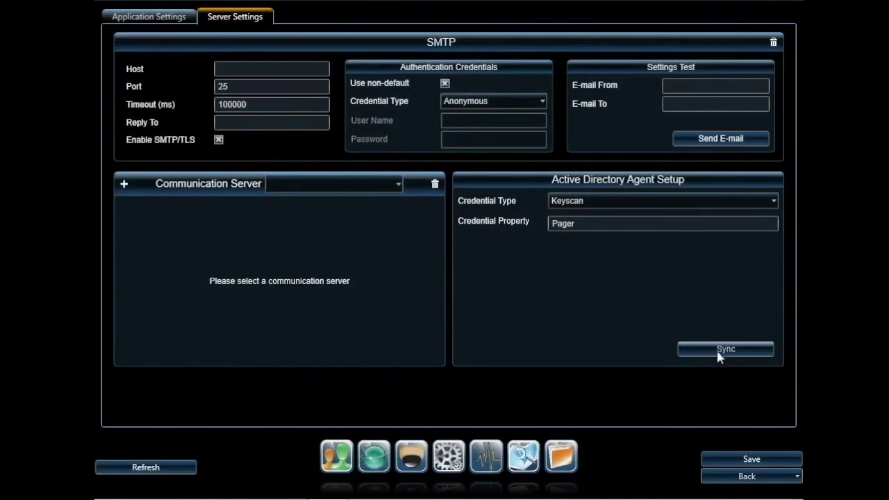
click(723, 349)
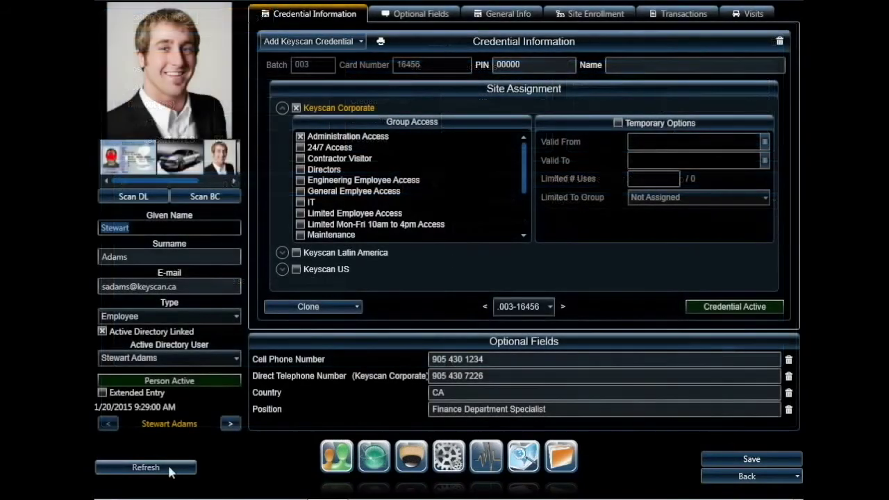
click(171, 470)
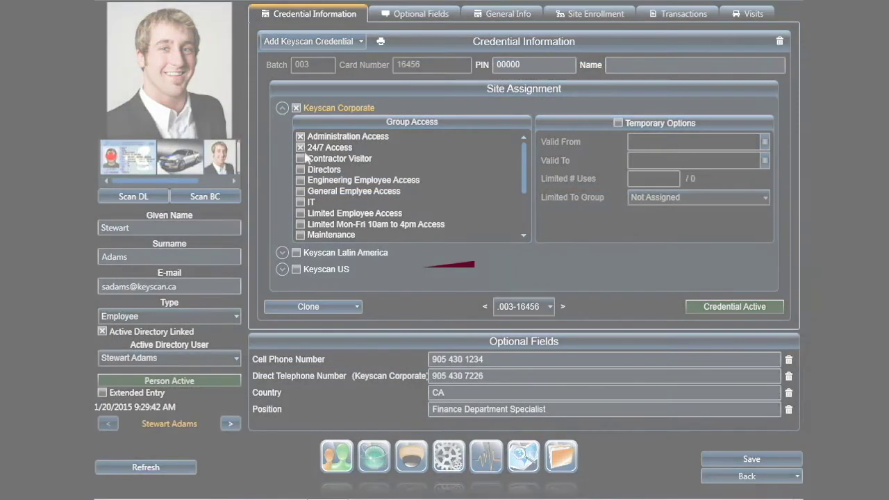